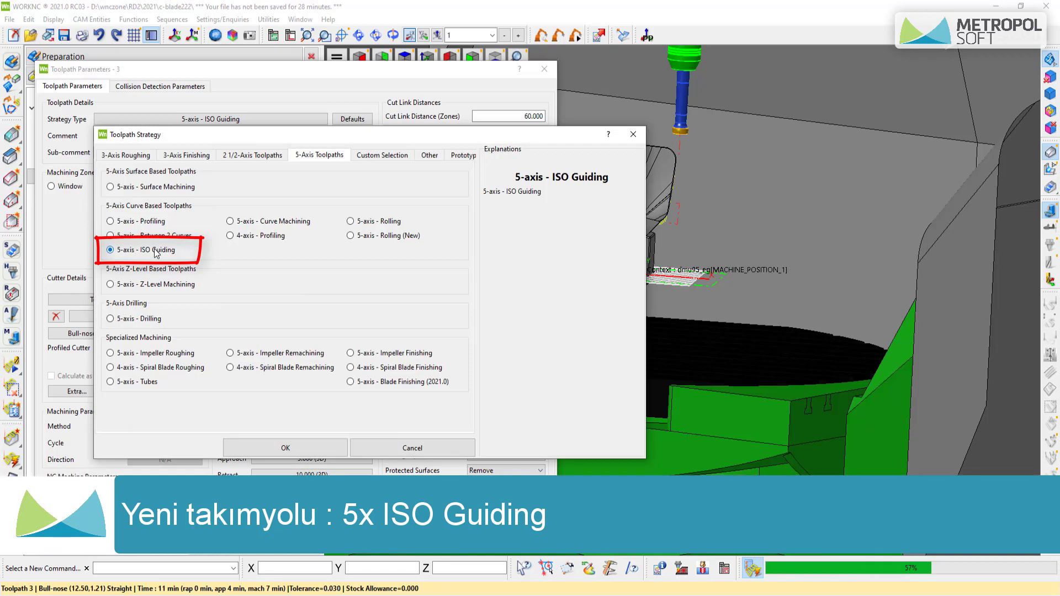
# - Review the cutter types available in the tool definition for toolpath 3, keeping the bull-nose cutter
pyautogui.click(382, 447)
pyautogui.click(148, 334)
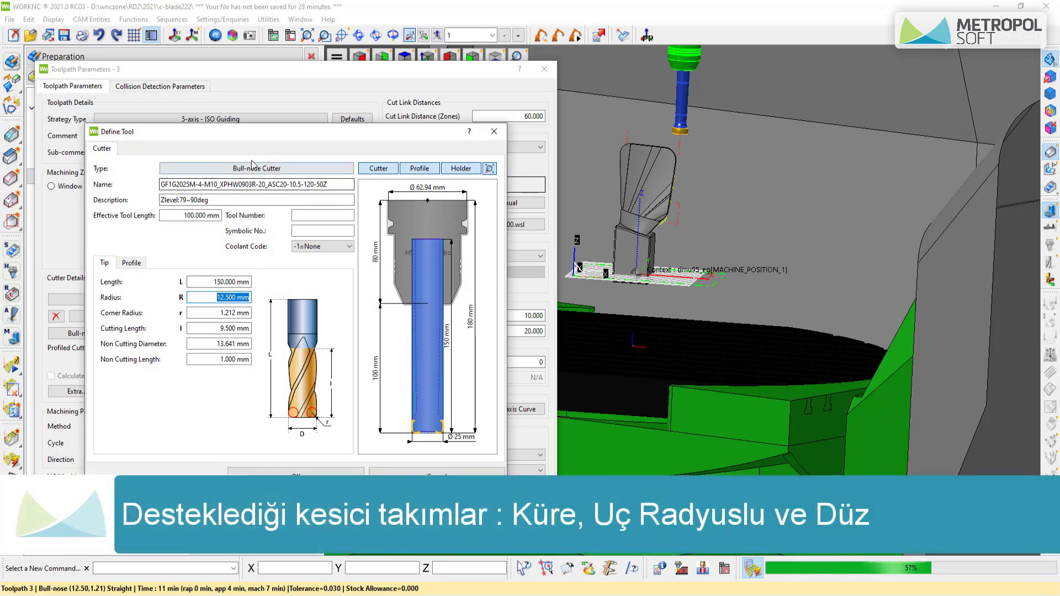
pyautogui.click(256, 169)
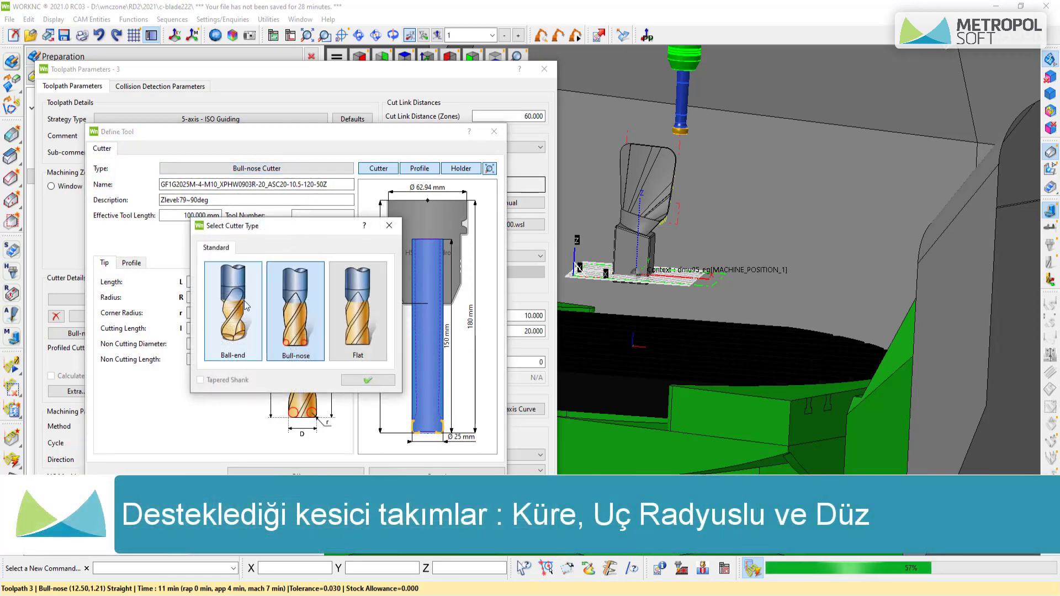
pyautogui.click(367, 381)
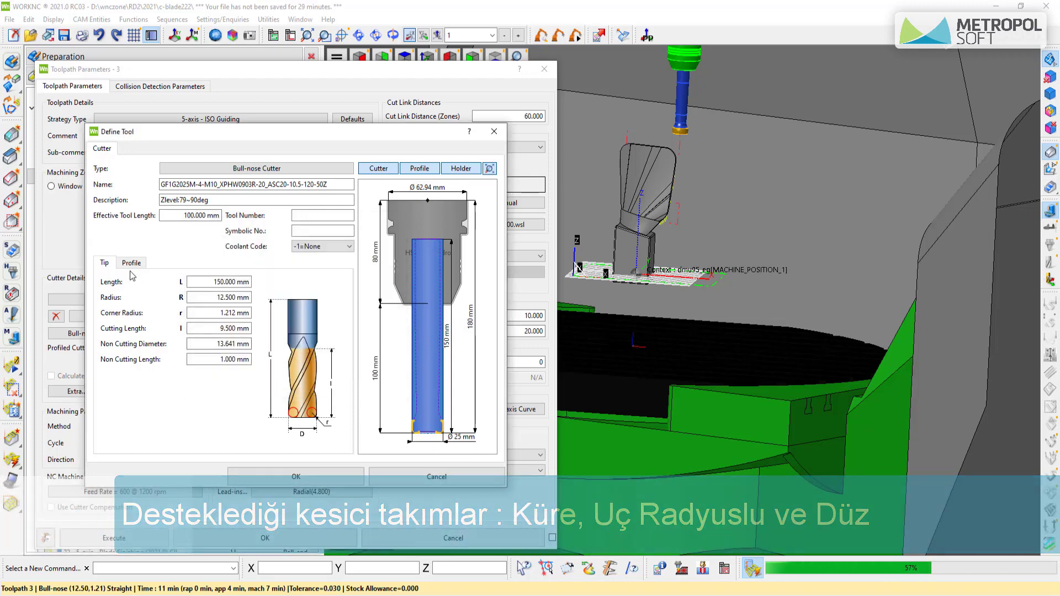
# - Examine the custom cutter profile of the bull-nose tool up close in the preview, leaving the tool definition unedited
pyautogui.click(130, 263)
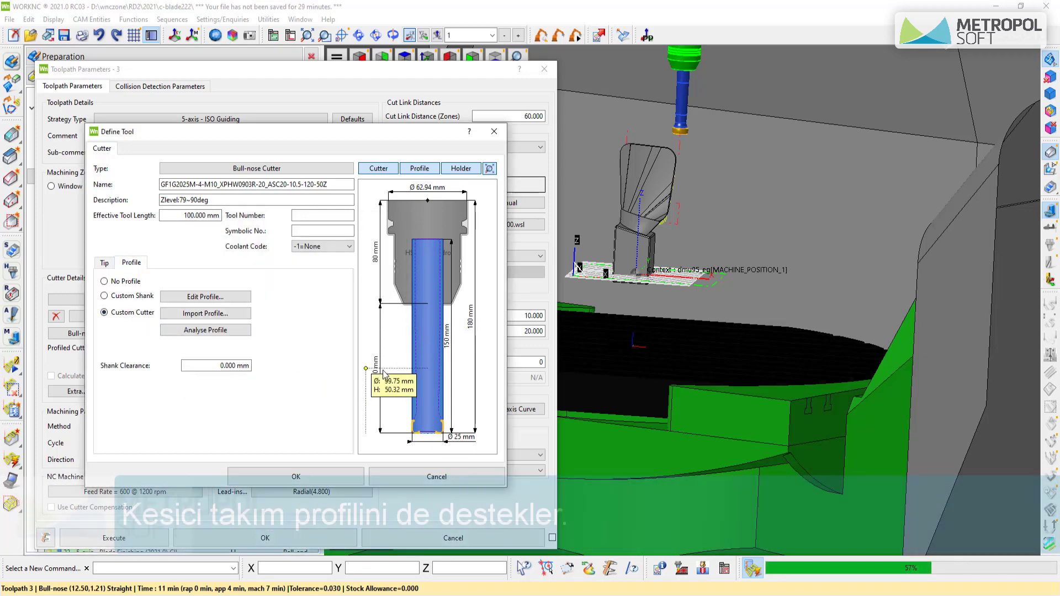
pyautogui.moveTo(397, 362); pyautogui.dragTo(397, 279)
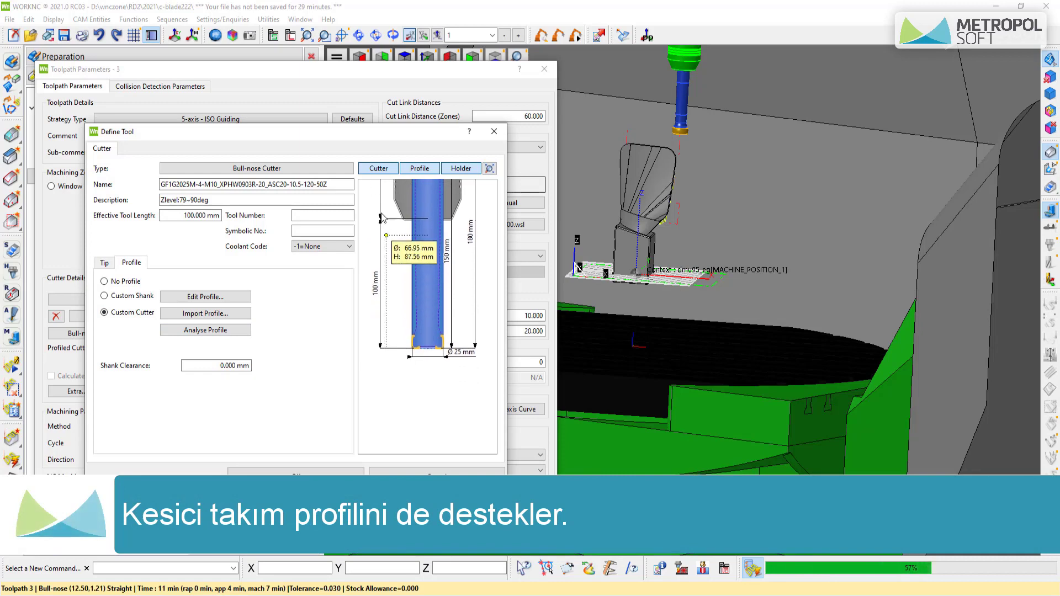
pyautogui.click(377, 169)
pyautogui.moveTo(453, 378); pyautogui.dragTo(448, 365)
pyautogui.scroll(4, 448, 368)
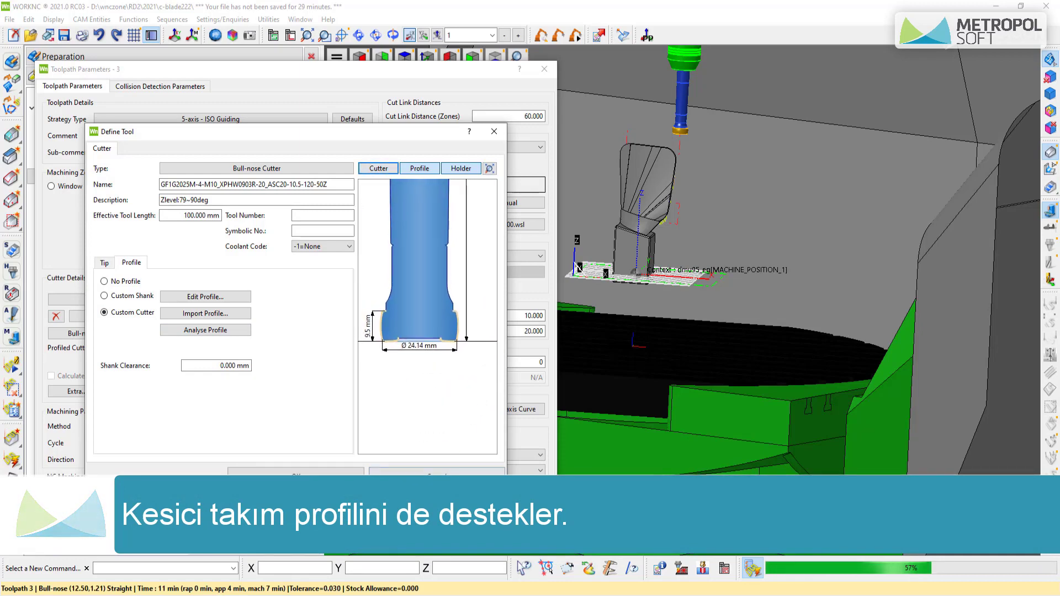
pyautogui.click(436, 473)
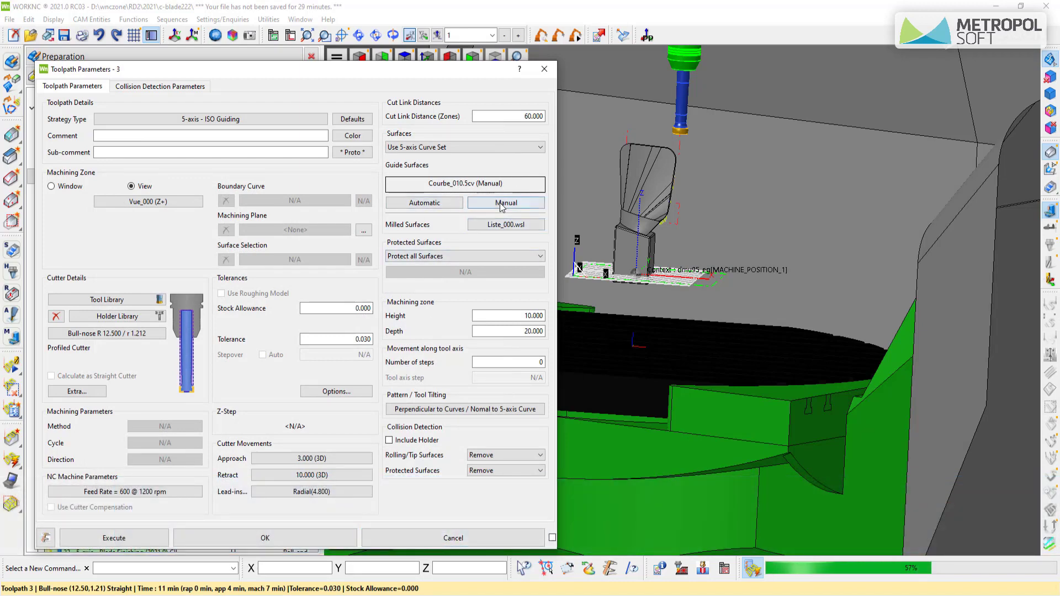
# - Inspect toolpath 3's milled surface selection on the blade with the machine model hidden, leaving the selection as it is
pyautogui.click(495, 225)
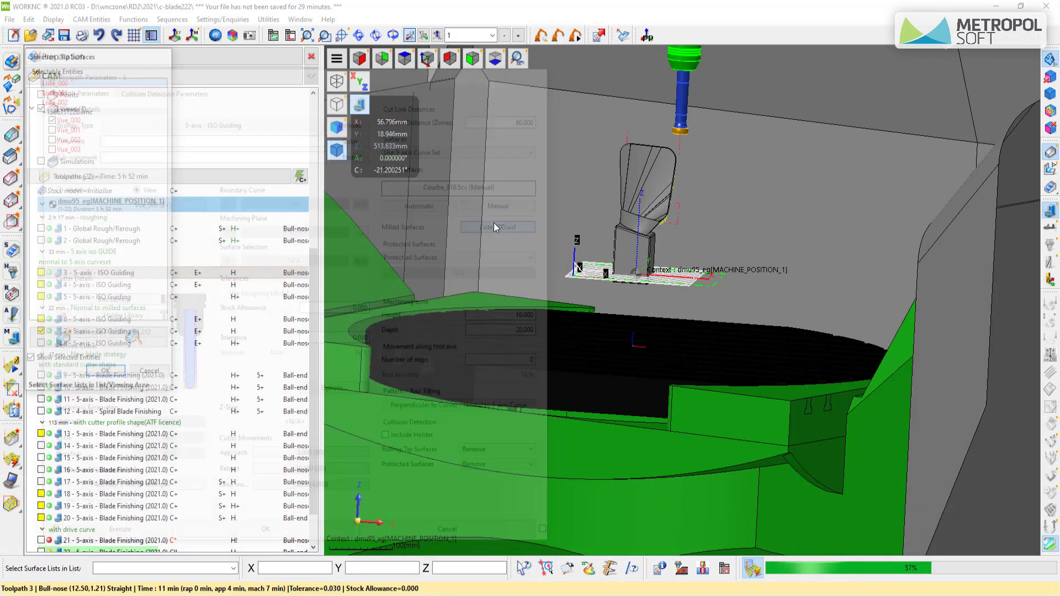
pyautogui.scroll(-3, 661, 247)
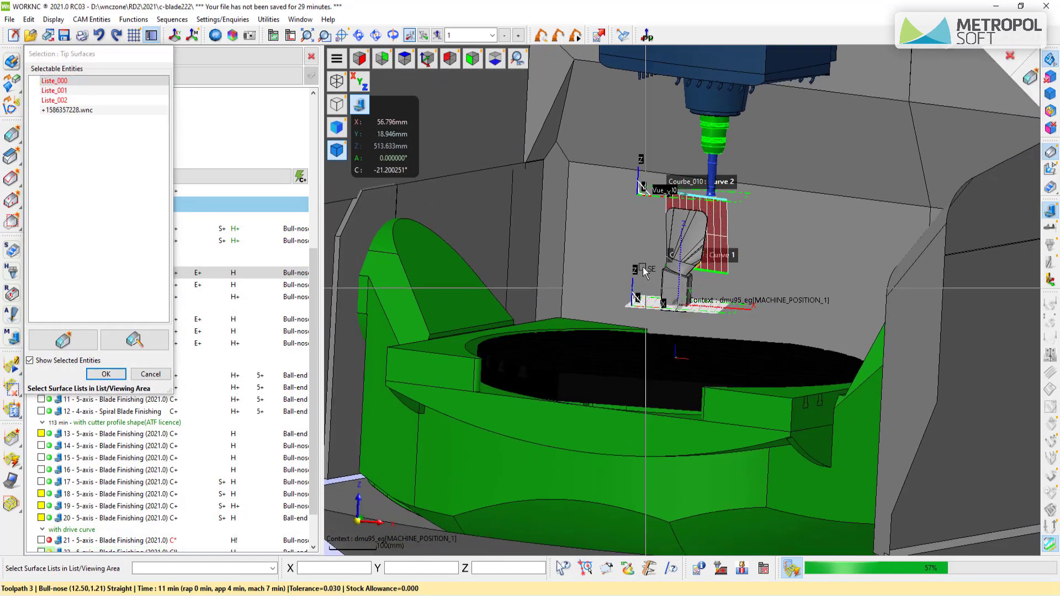
pyautogui.moveTo(644, 268); pyautogui.dragTo(612, 333, button='middle')
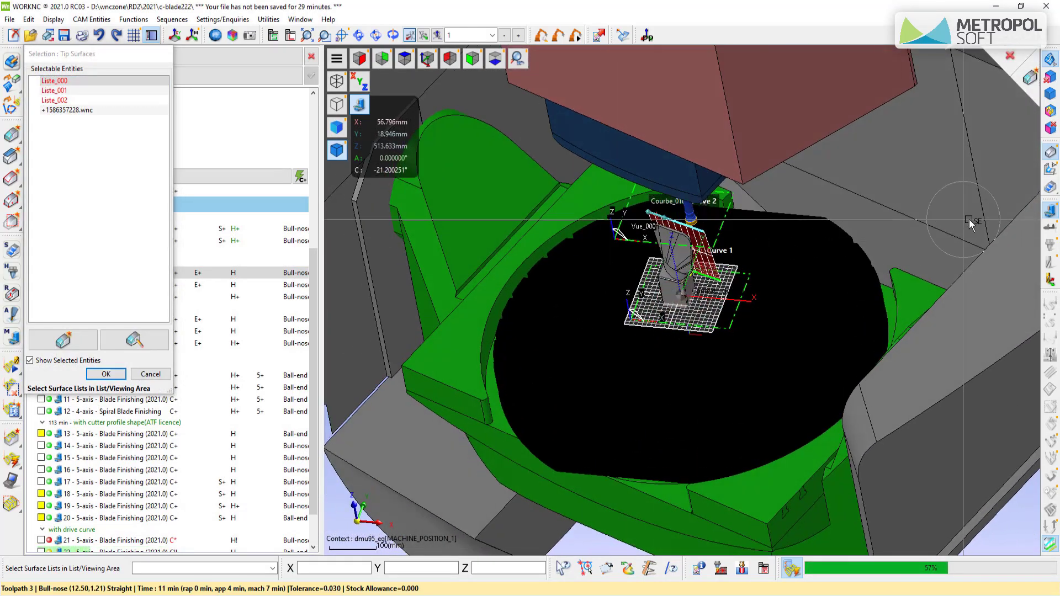
pyautogui.click(1051, 214)
pyautogui.moveTo(852, 230); pyautogui.dragTo(758, 321, button='middle')
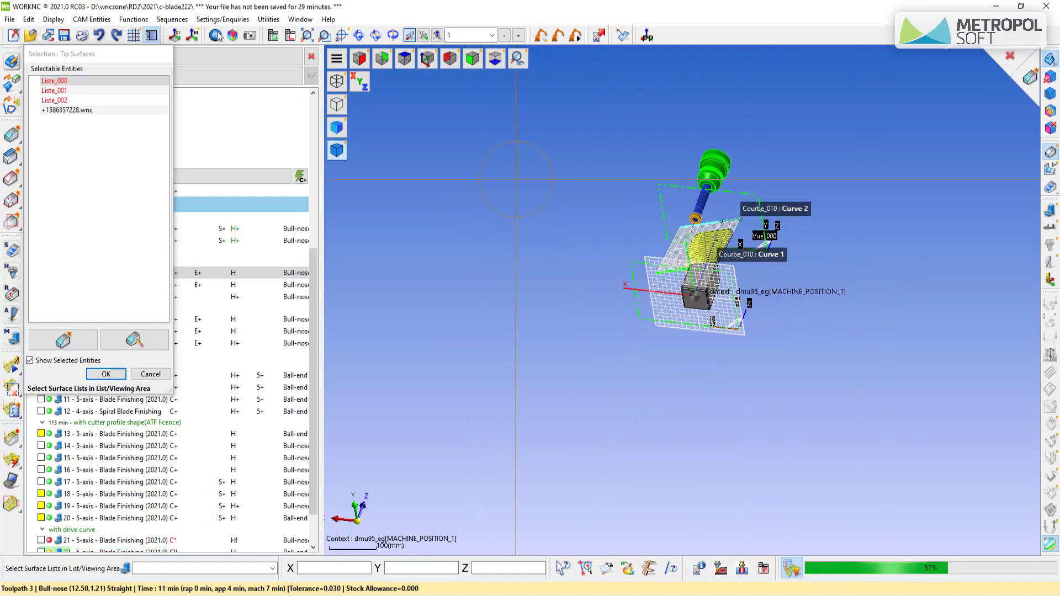
pyautogui.click(134, 37)
pyautogui.scroll(5, 680, 267)
pyautogui.moveTo(707, 334); pyautogui.dragTo(686, 210, button='middle')
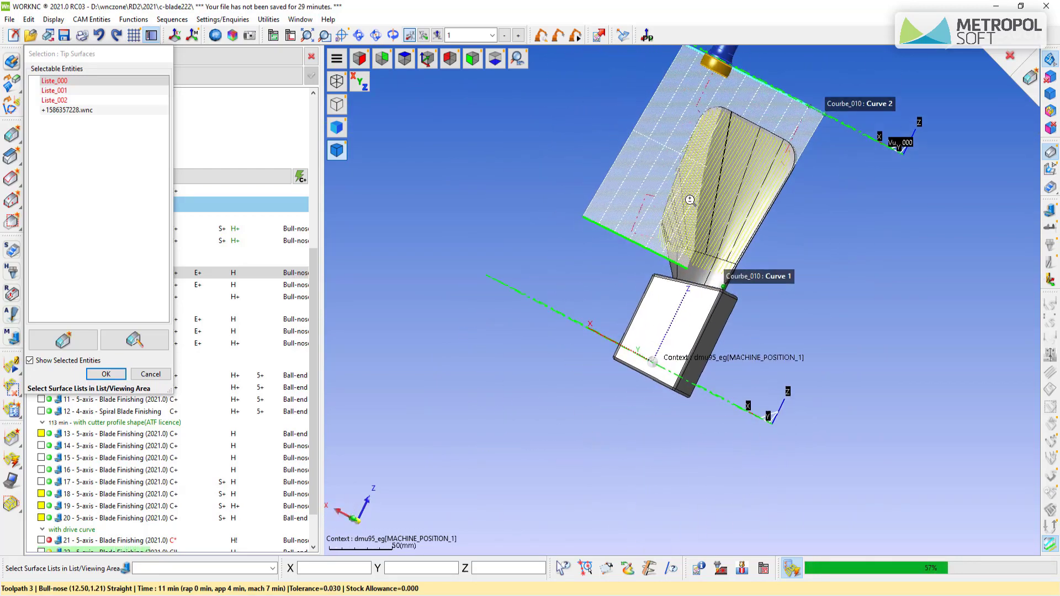
pyautogui.click(151, 374)
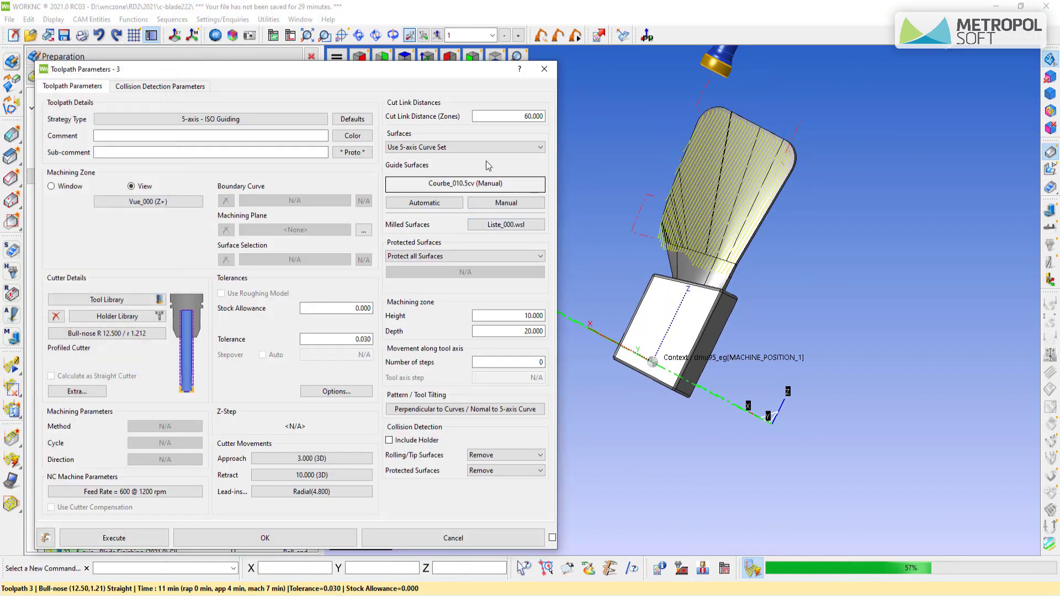
# - Check the blade faces belonging to milled surface list Liste_000 and review the protected surface options, keeping Protect all Surfaces
pyautogui.click(499, 223)
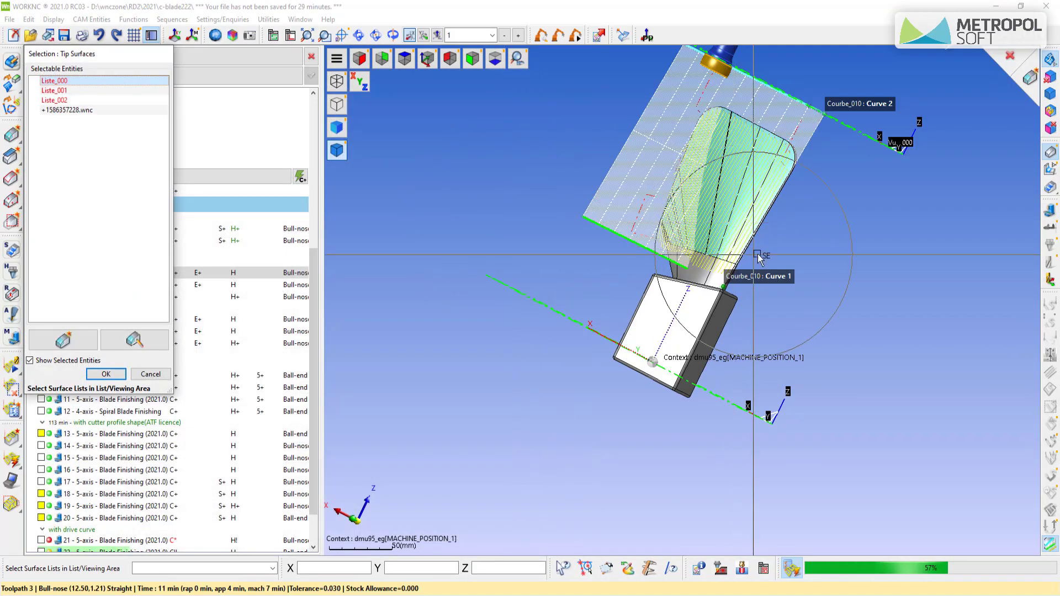
pyautogui.scroll(3, 627, 313)
pyautogui.moveTo(626, 313); pyautogui.dragTo(473, 237, button='middle')
pyautogui.click(150, 374)
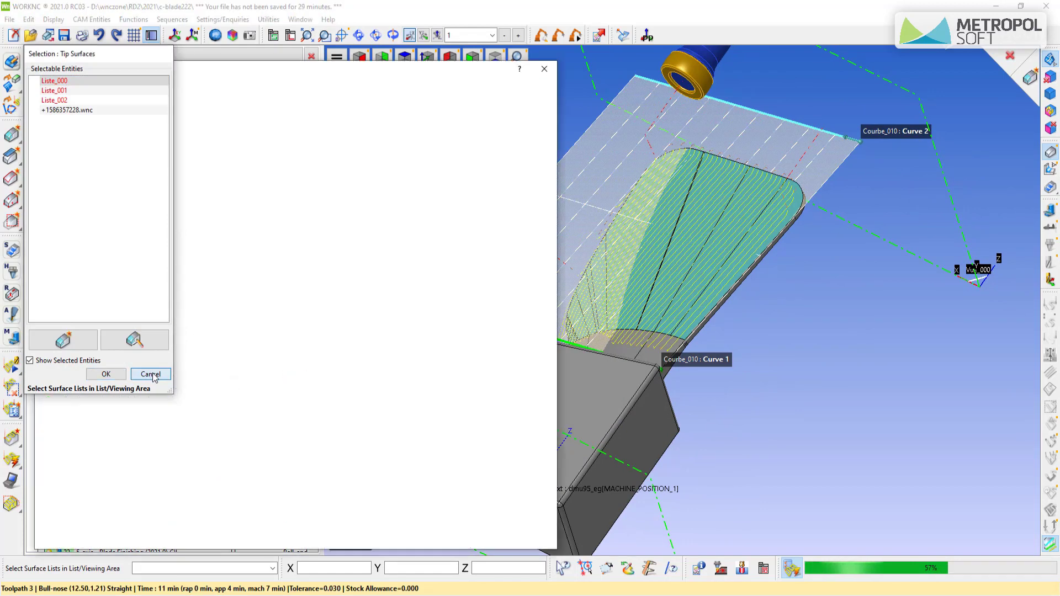
pyautogui.click(430, 258)
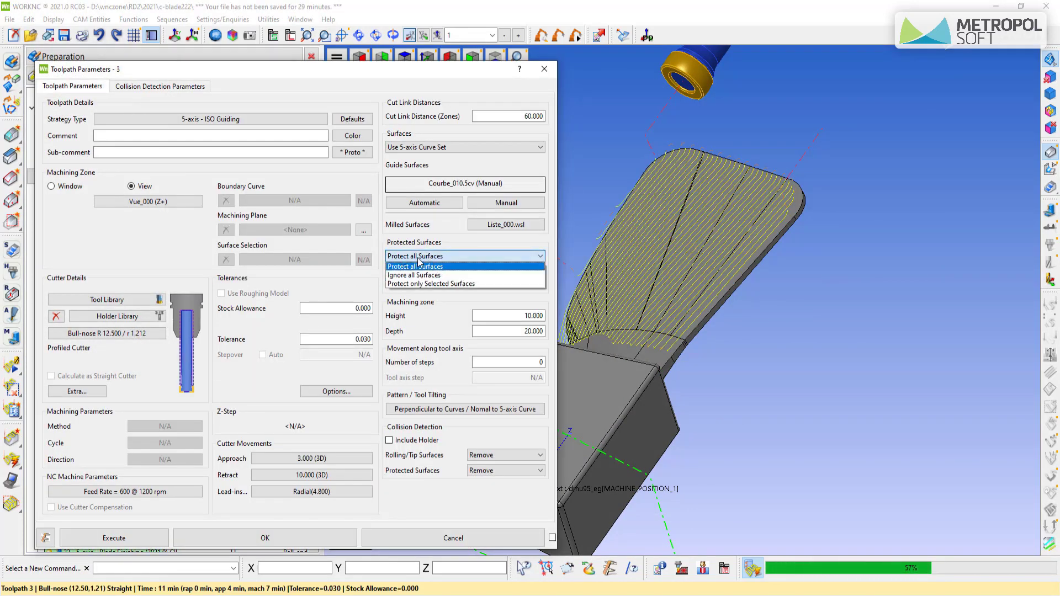
pyautogui.click(423, 257)
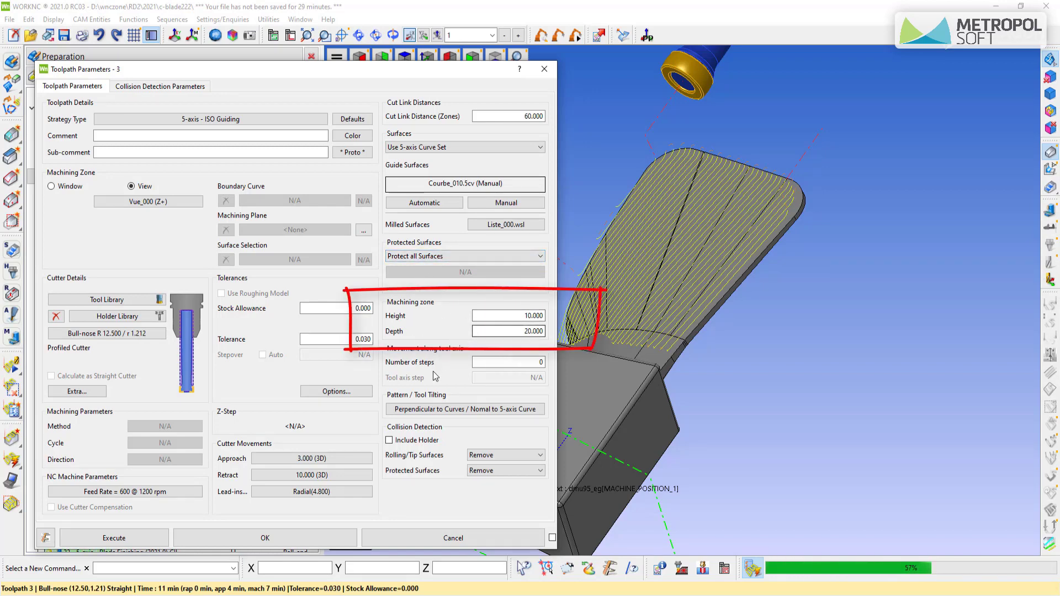
# - Review the base pattern, order, milling direction and tool orientation choices in toolpath 3's ISO guide options, keeping the existing settings
pyautogui.click(440, 409)
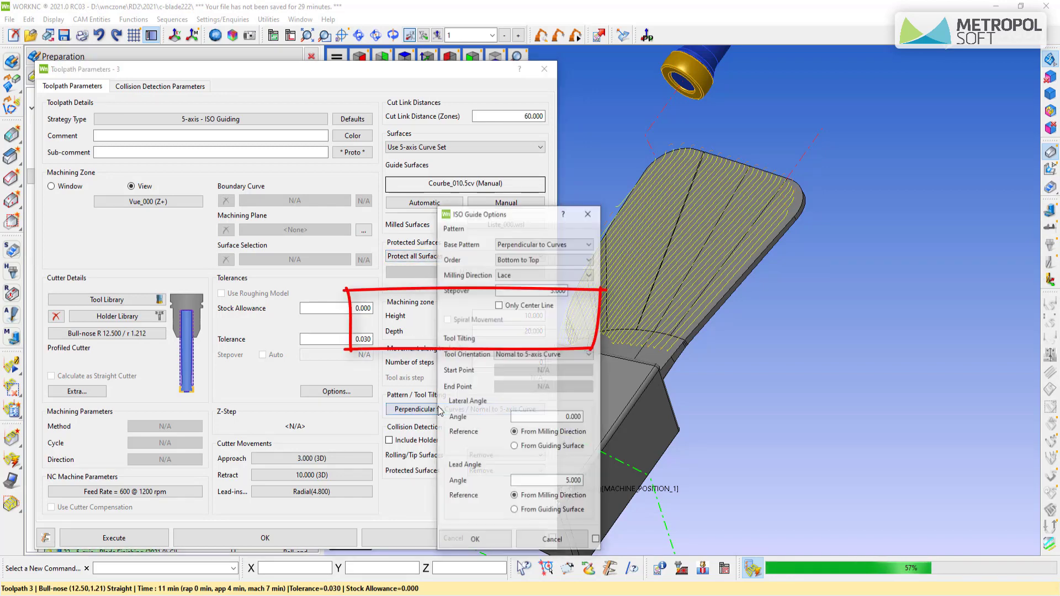
pyautogui.click(519, 245)
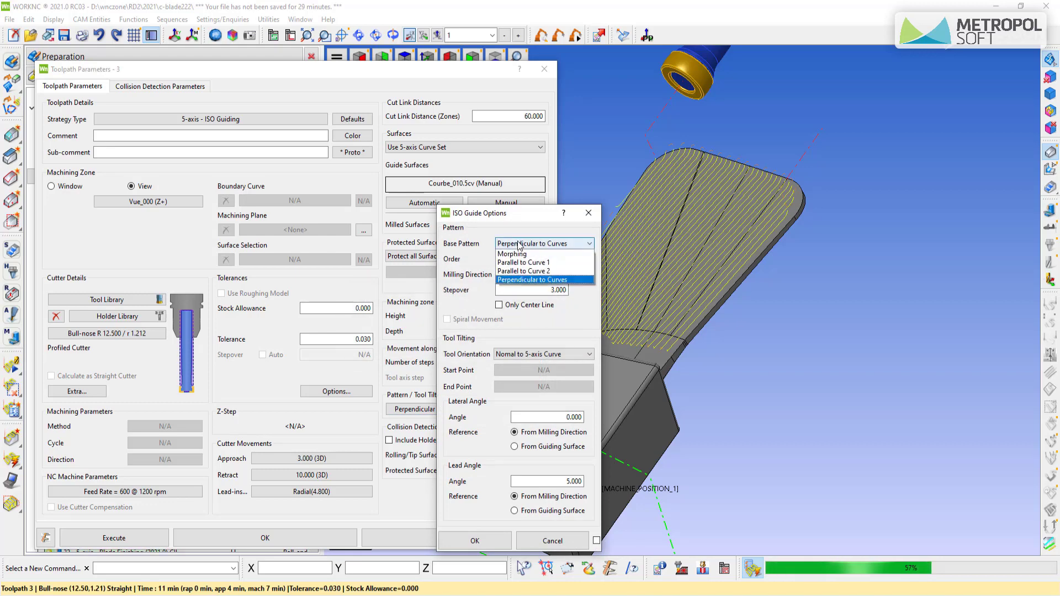
pyautogui.click(519, 278)
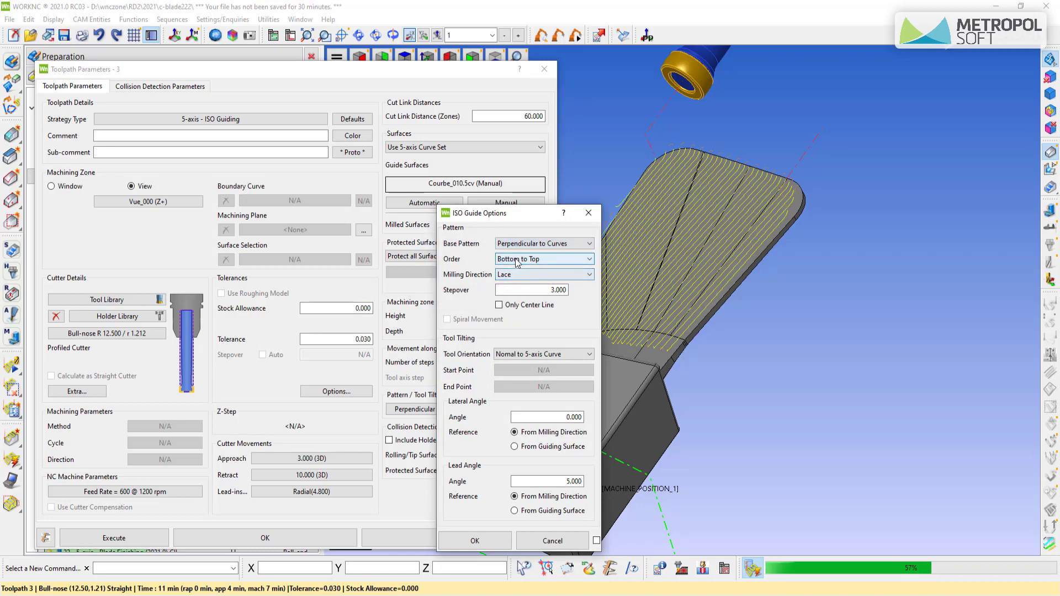
pyautogui.click(518, 259)
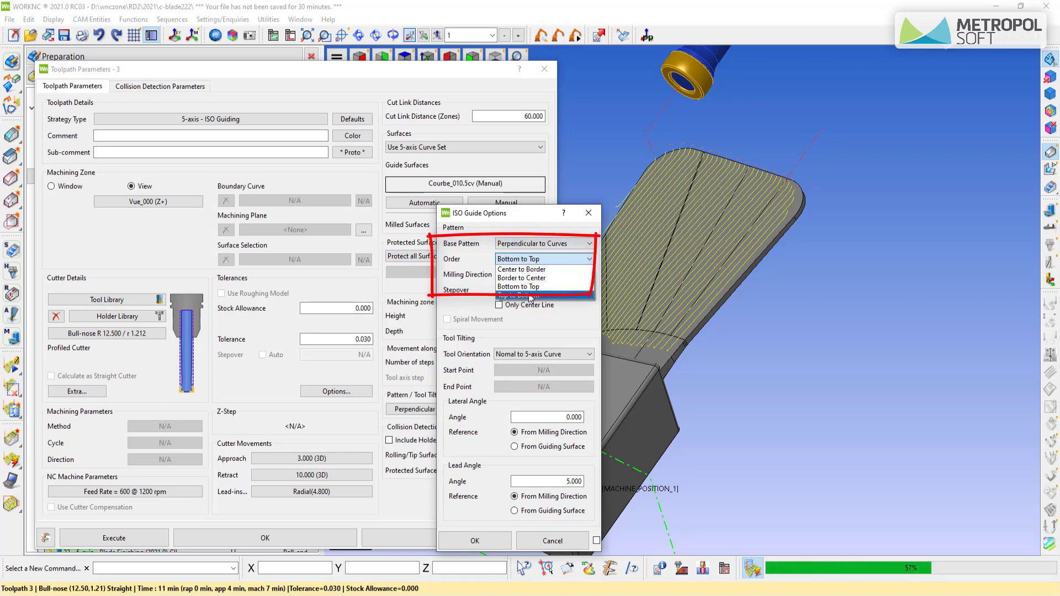
pyautogui.click(519, 260)
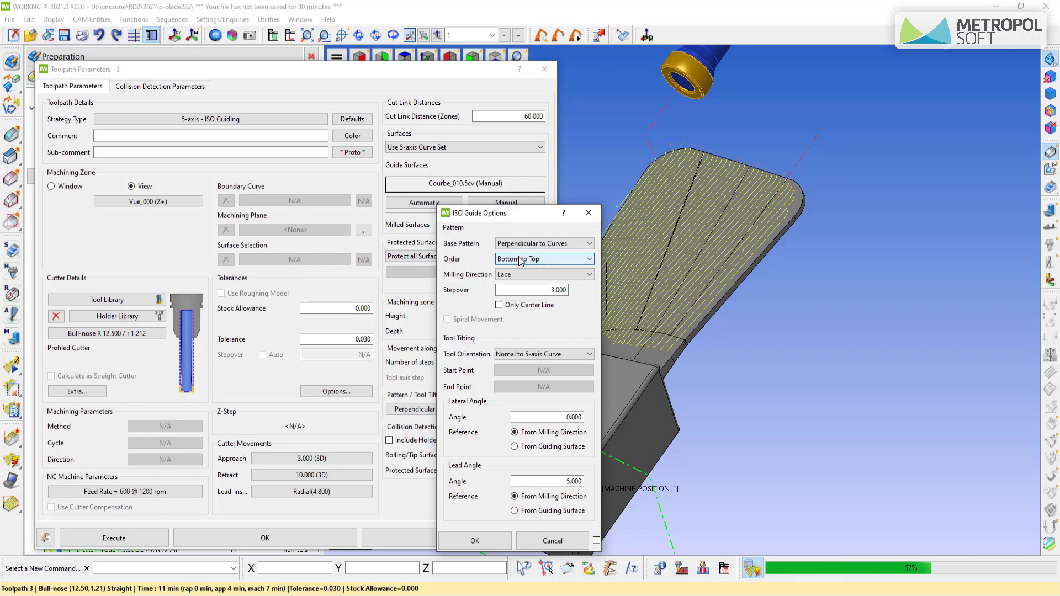
pyautogui.click(513, 275)
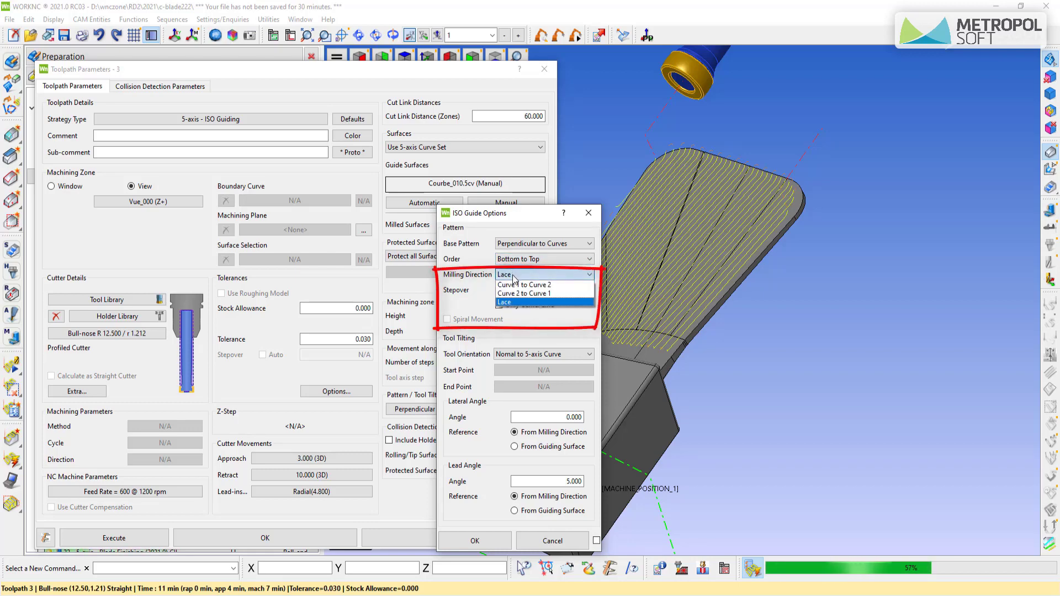
pyautogui.click(514, 278)
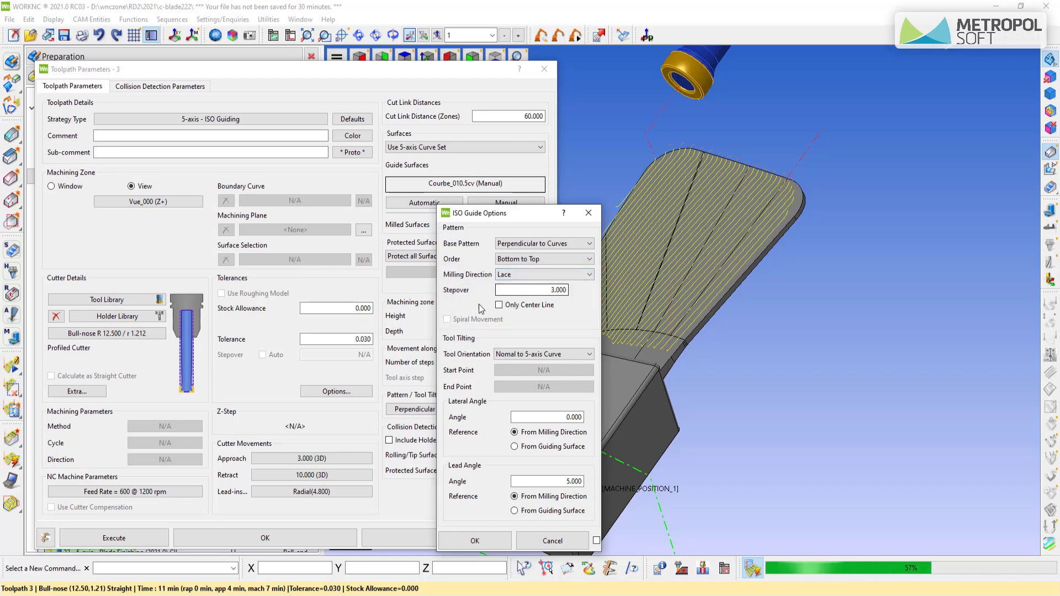
pyautogui.click(505, 355)
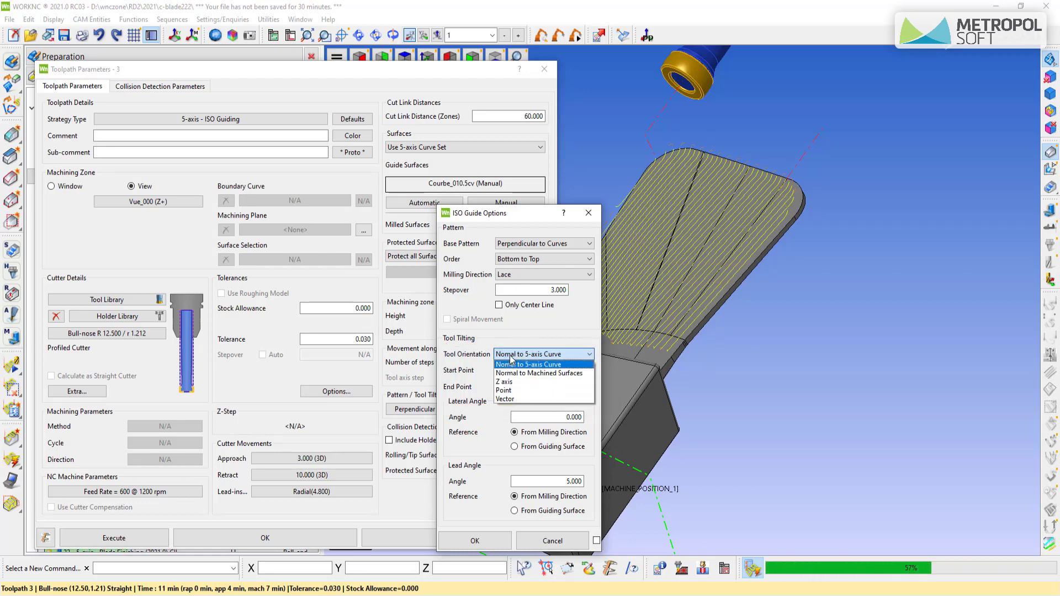
pyautogui.click(512, 364)
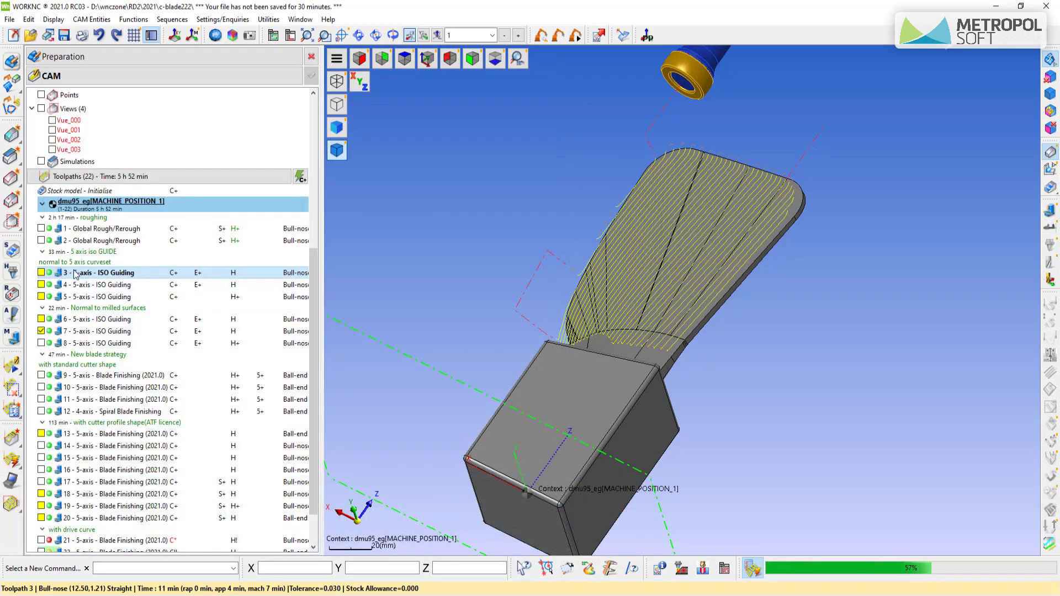
# - Simulate toolpath 3 with the machine model displayed, raising the playback speed to about 381, and close the simulation
pyautogui.rightClick(75, 275)
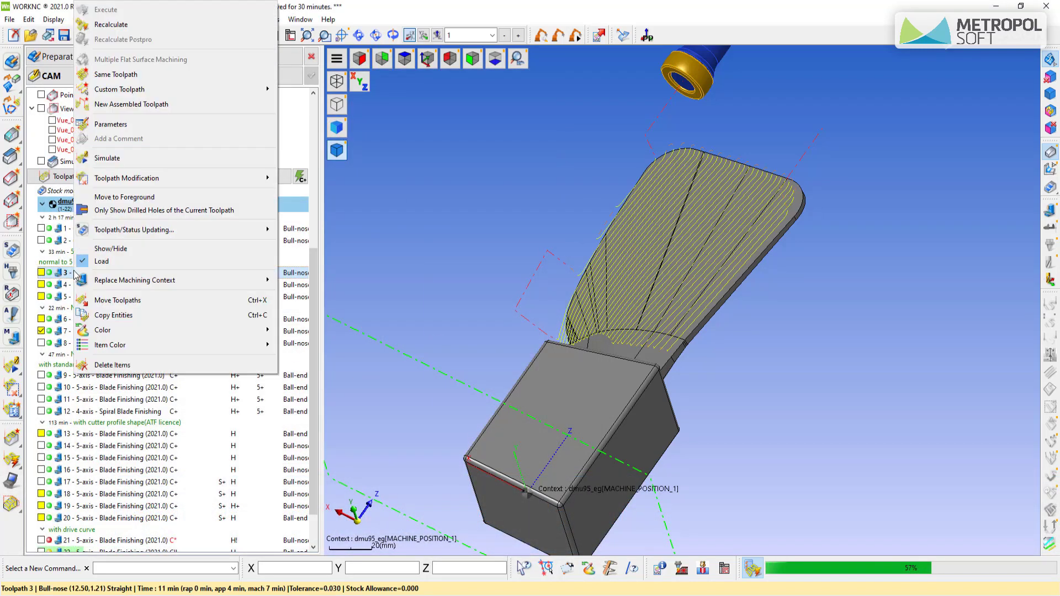
pyautogui.click(116, 157)
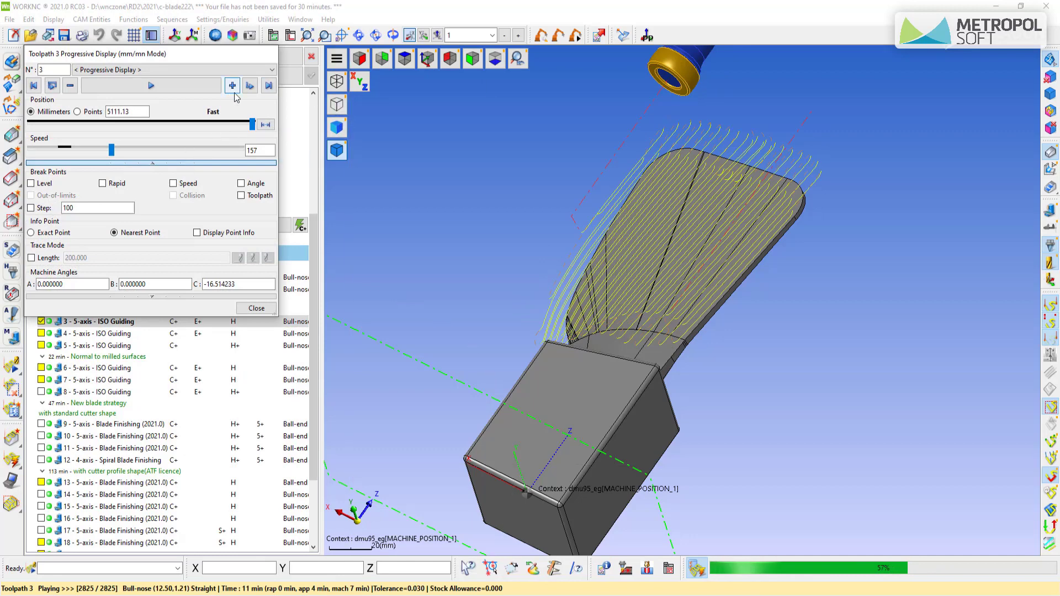
pyautogui.click(176, 87)
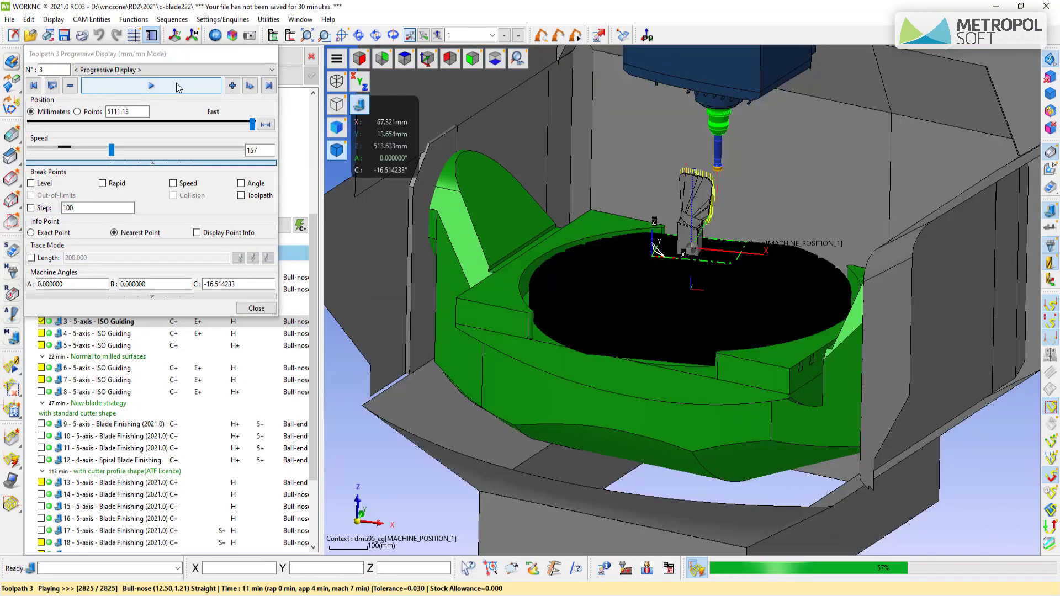
pyautogui.click(176, 84)
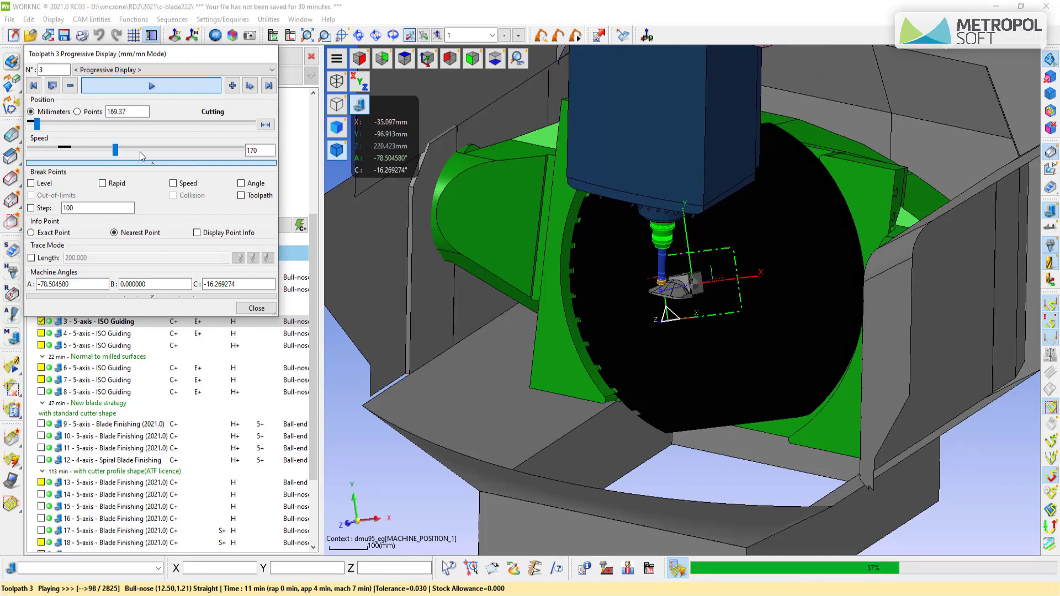
pyautogui.moveTo(117, 154); pyautogui.dragTo(172, 151)
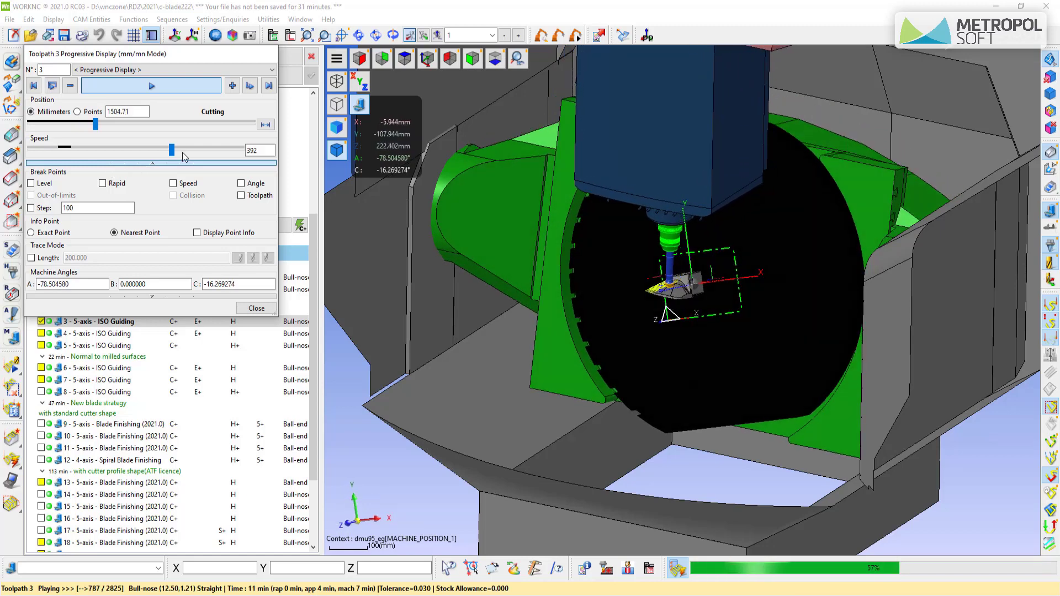
pyautogui.moveTo(189, 156); pyautogui.dragTo(170, 164)
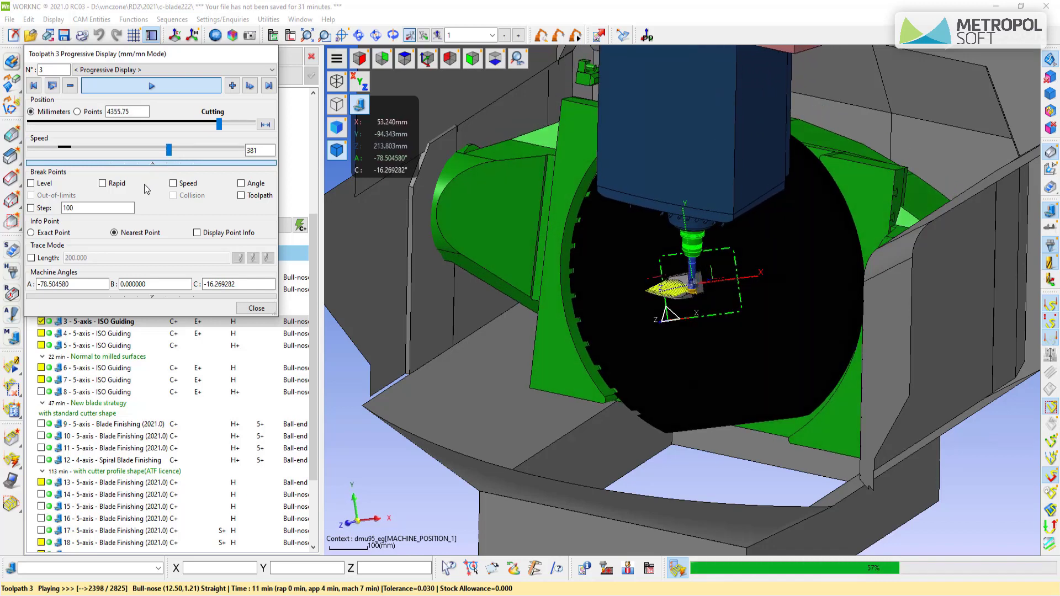
pyautogui.click(255, 308)
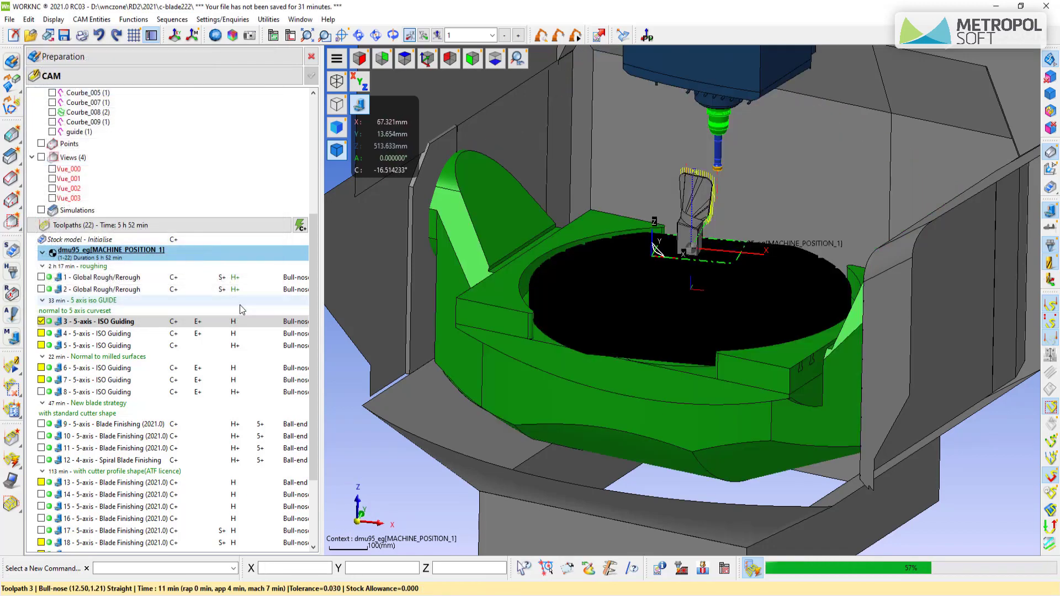
# - Open the ISO guide options of toolpath 4 to examine its lead angle and reference
pyautogui.click(76, 334)
pyautogui.doubleClick(51, 337)
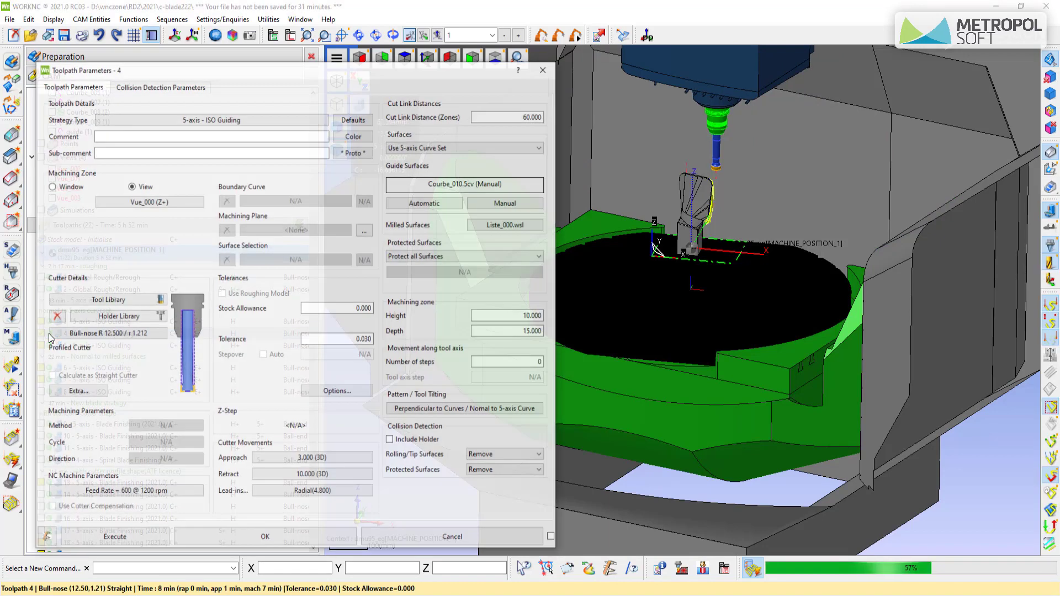
pyautogui.click(411, 409)
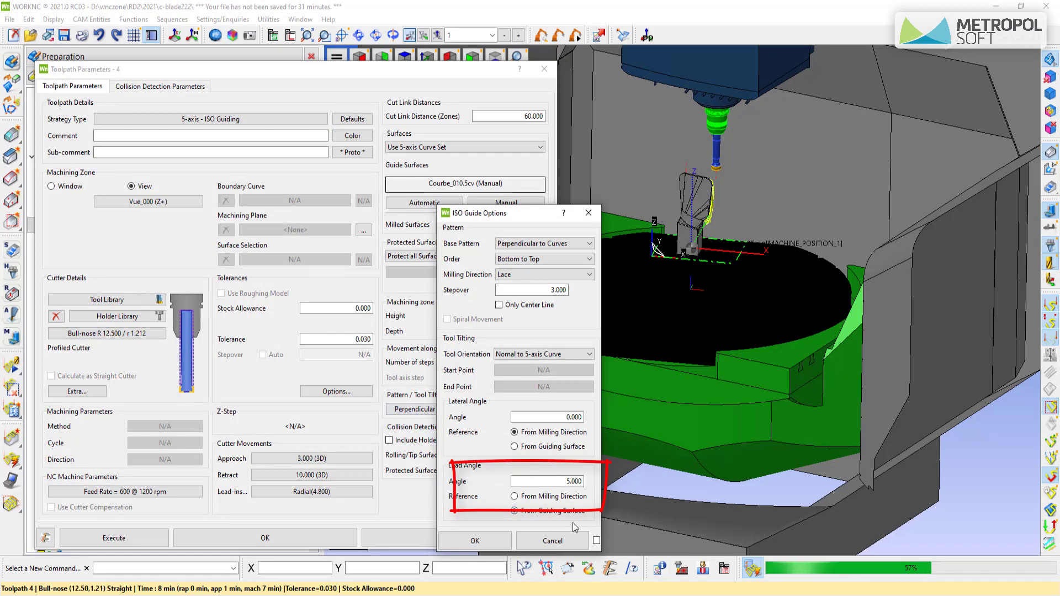
# - Leave toolpath 4's parameters, simulate the toolpath on the machine with the playback speed at about 446, and close the simulation
pyautogui.click(555, 537)
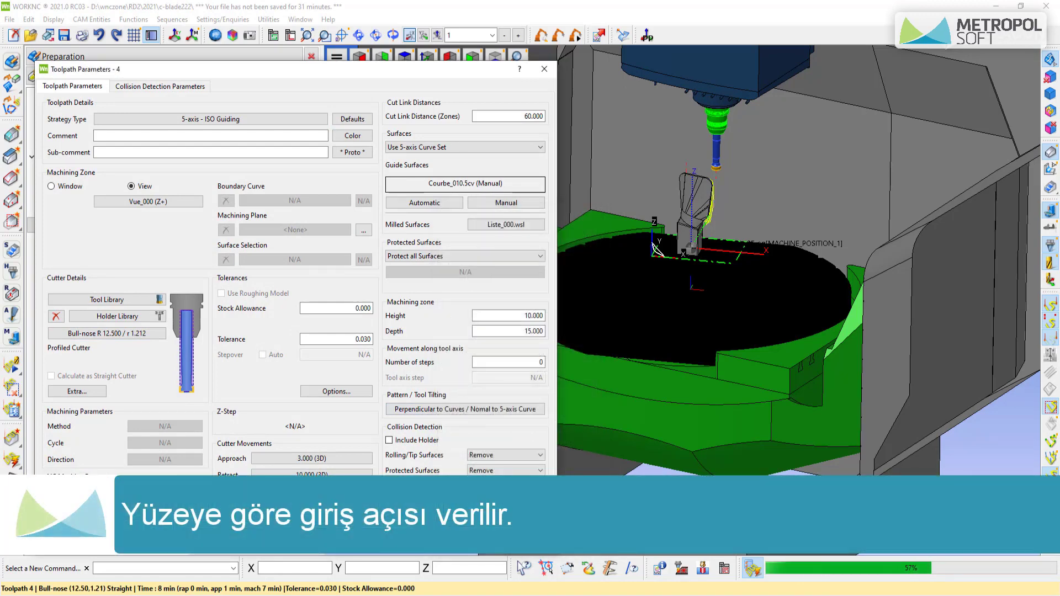
pyautogui.click(348, 543)
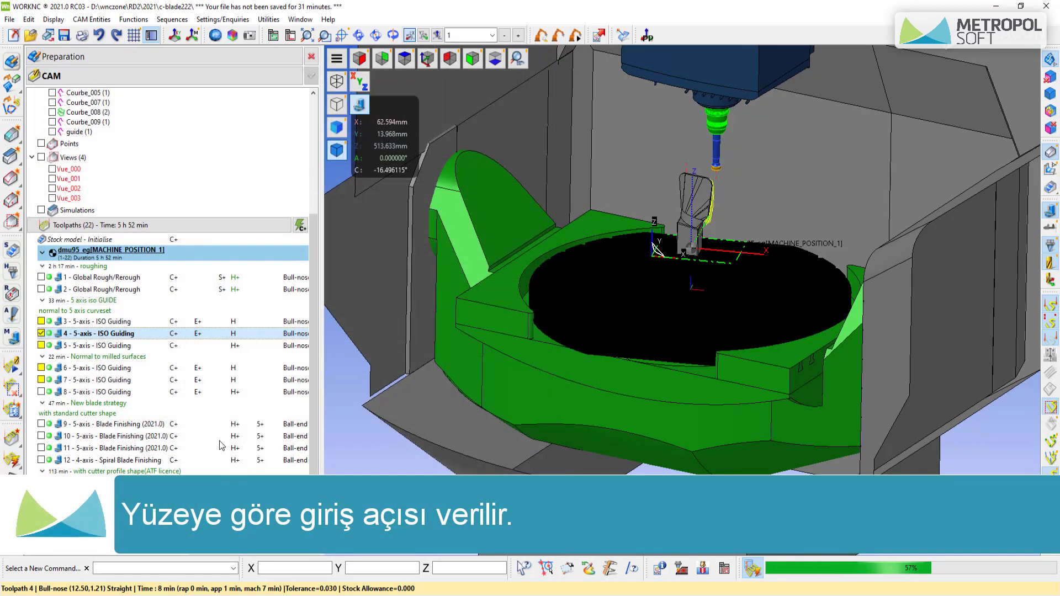
pyautogui.rightClick(82, 334)
pyautogui.click(112, 164)
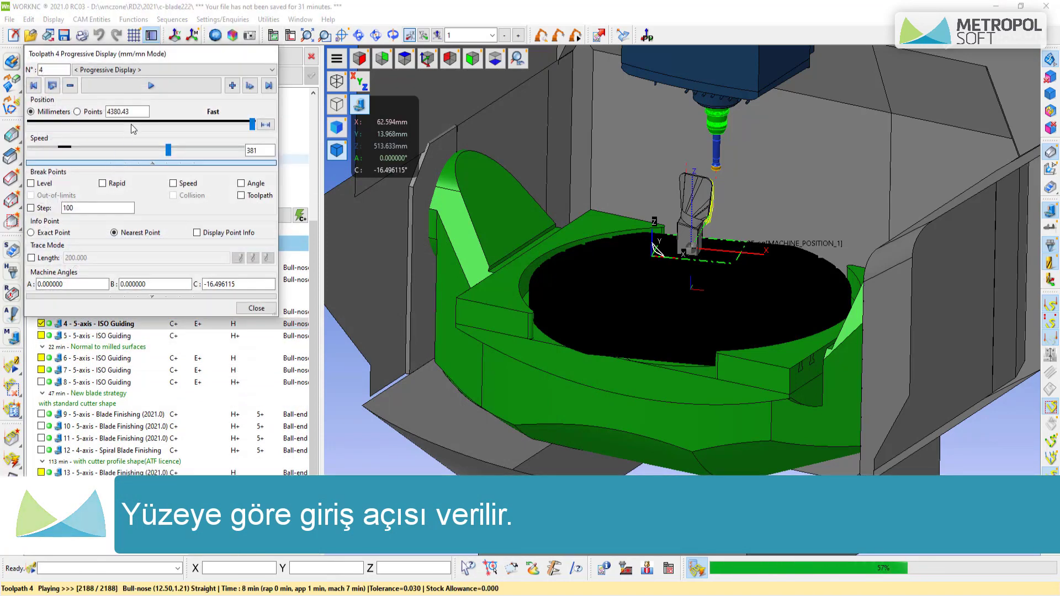
pyautogui.click(141, 88)
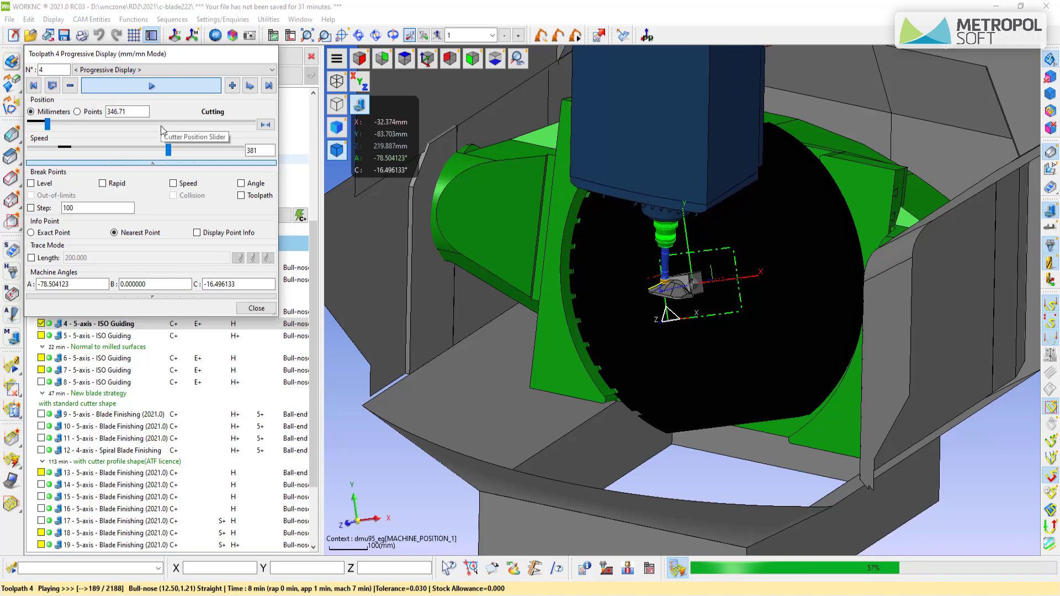
pyautogui.click(181, 149)
pyautogui.moveTo(180, 150); pyautogui.dragTo(198, 150)
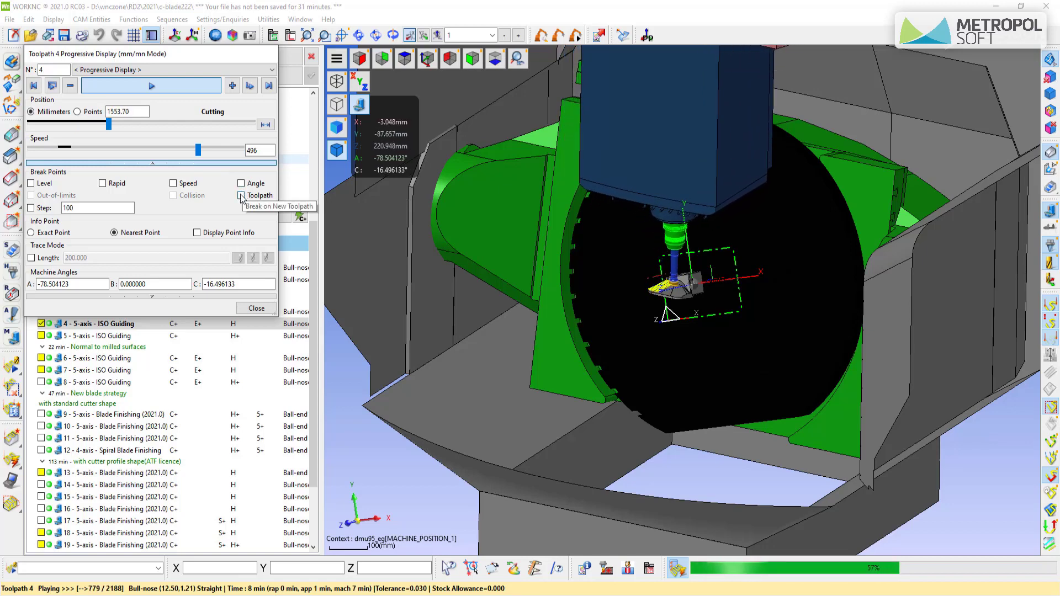
pyautogui.moveTo(198, 149)
pyautogui.mouseDown()
pyautogui.moveTo(222, 151)
pyautogui.moveTo(194, 157)
pyautogui.mouseUp()
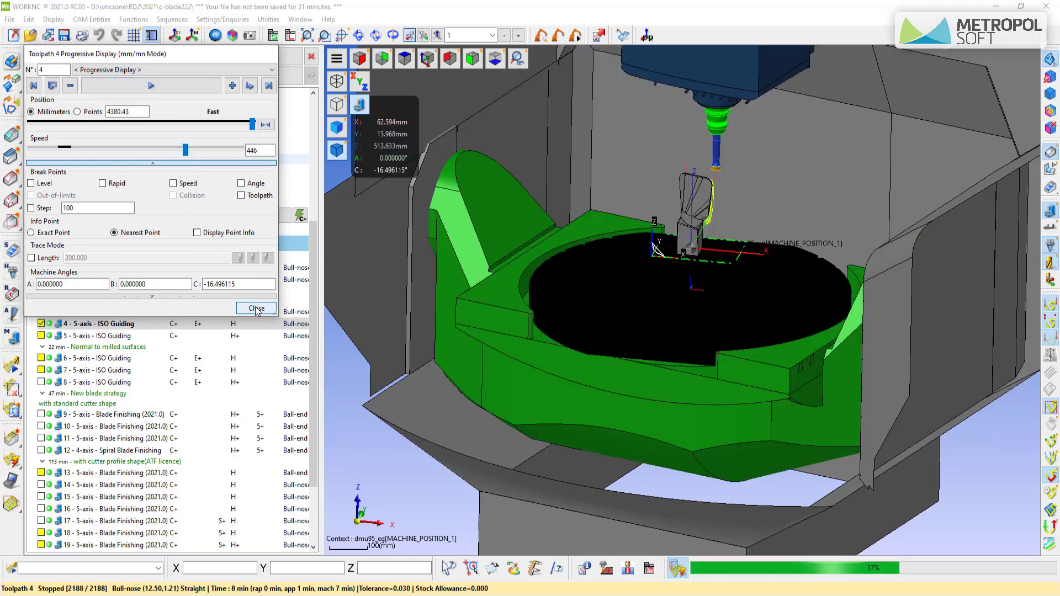
pyautogui.click(256, 309)
# - Review the tool orientation choices in toolpath 6's ISO guide options, keeping Normal to Machined Surfaces, and leave its parameters
pyautogui.click(95, 360)
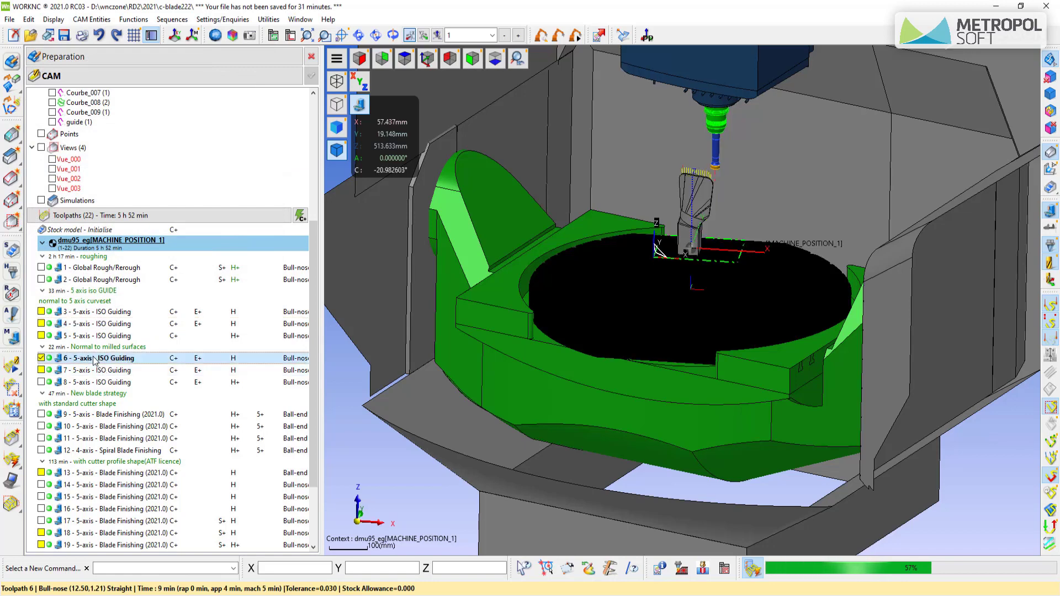
pyautogui.doubleClick(50, 360)
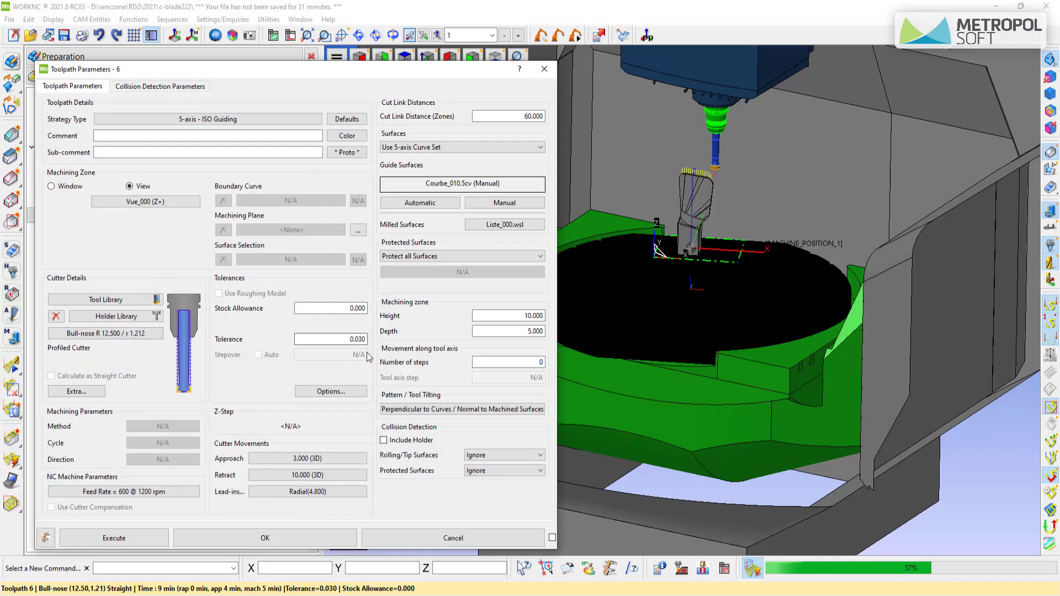
pyautogui.click(423, 409)
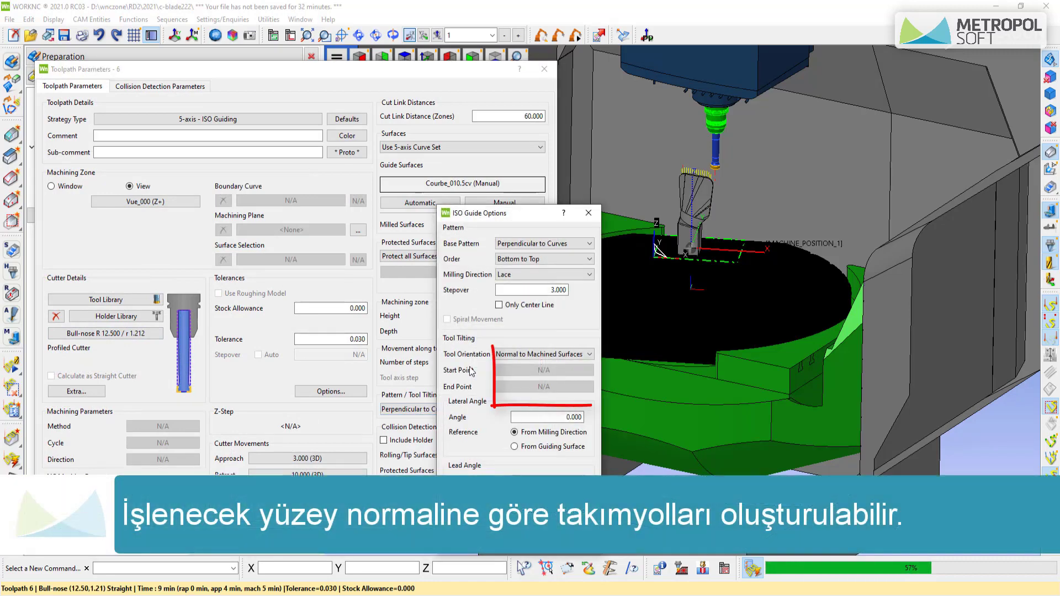
pyautogui.click(505, 355)
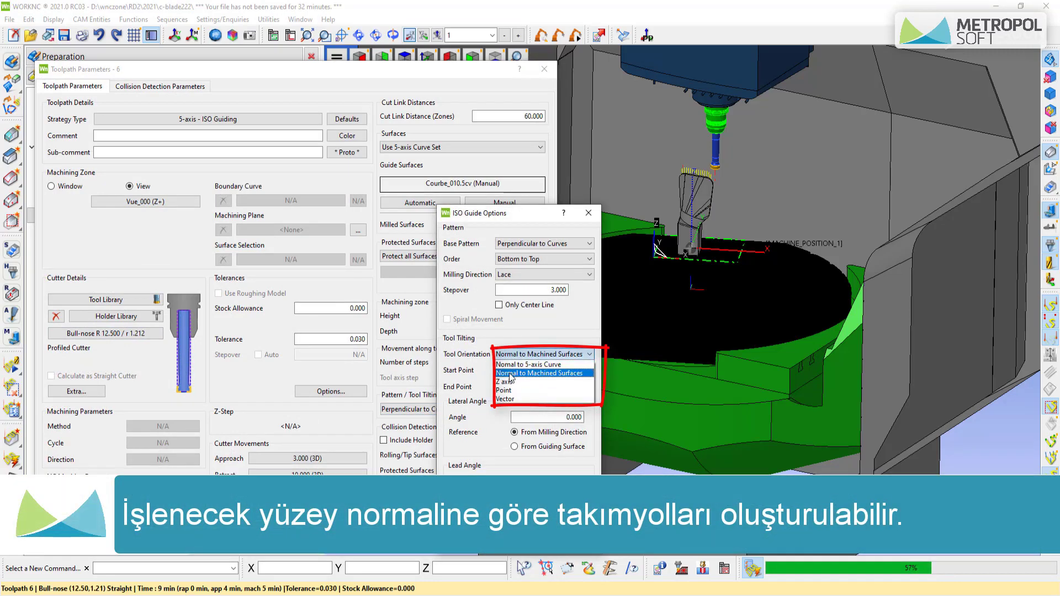
pyautogui.click(520, 375)
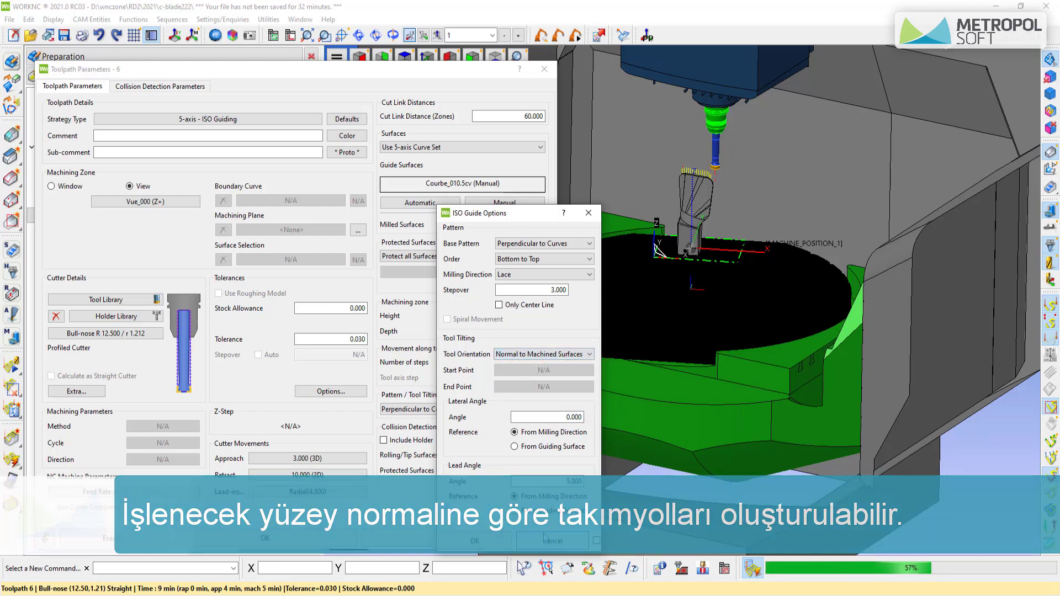
pyautogui.click(476, 541)
pyautogui.click(454, 539)
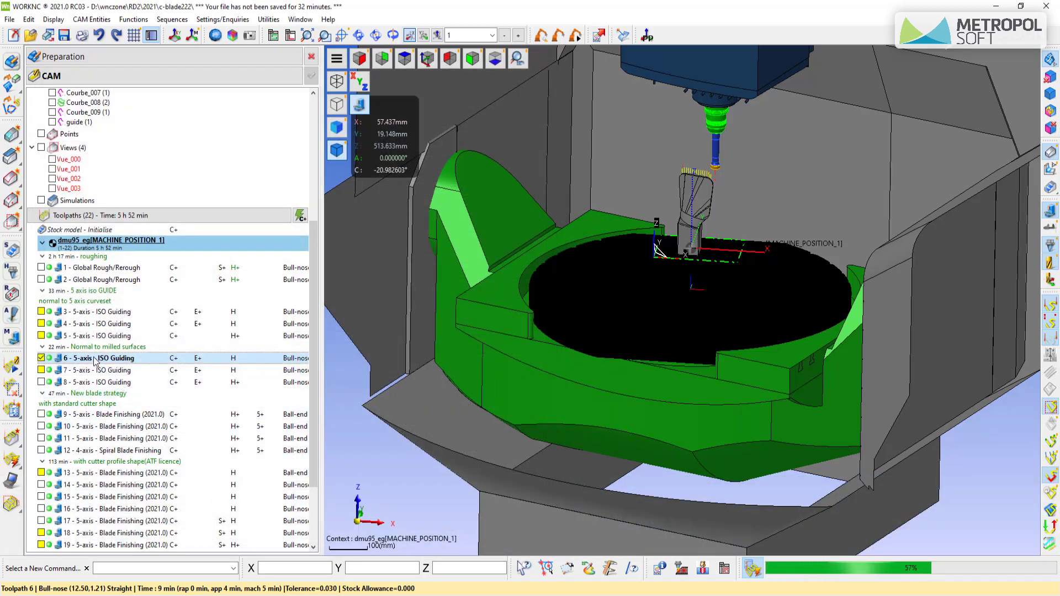
# - Simulate toolpath 6 on the machine, raising the playback speed to about 950, and close the simulation
pyautogui.rightClick(94, 358)
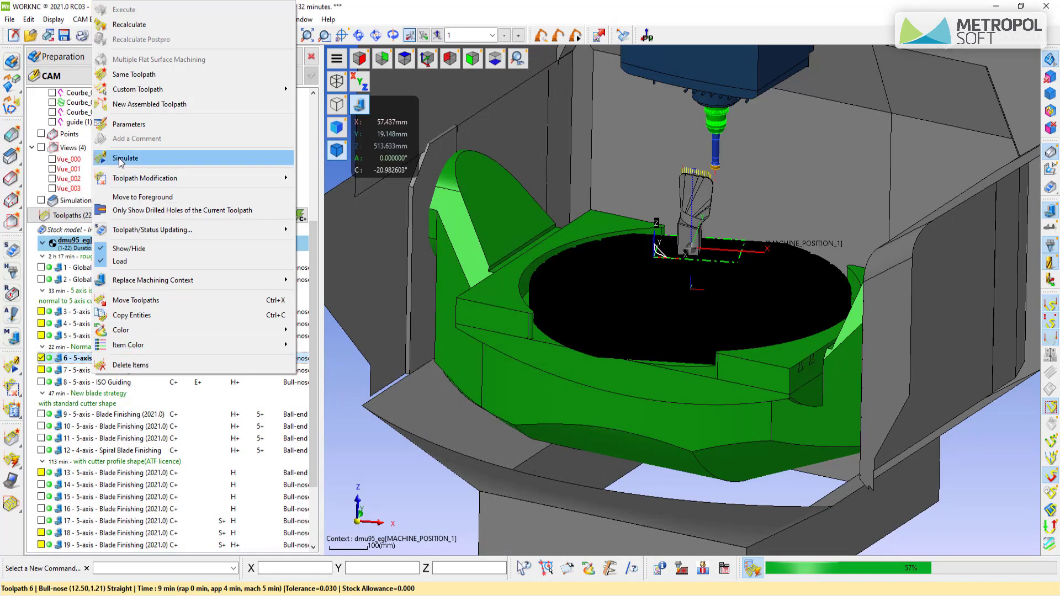
pyautogui.click(146, 151)
pyautogui.click(153, 86)
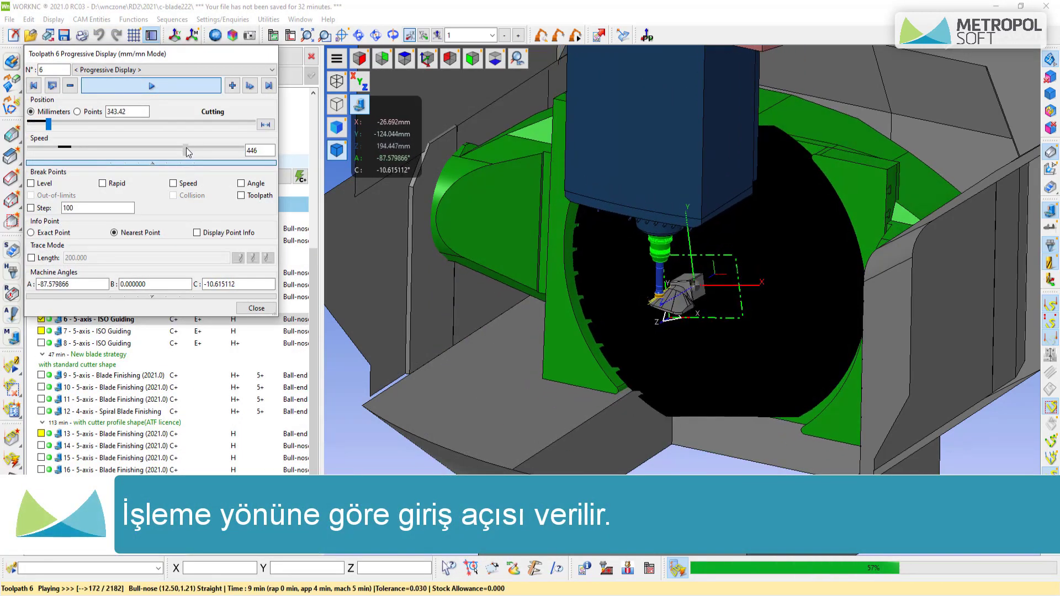
pyautogui.moveTo(184, 149)
pyautogui.mouseDown()
pyautogui.moveTo(215, 153)
pyautogui.moveTo(202, 156)
pyautogui.mouseUp()
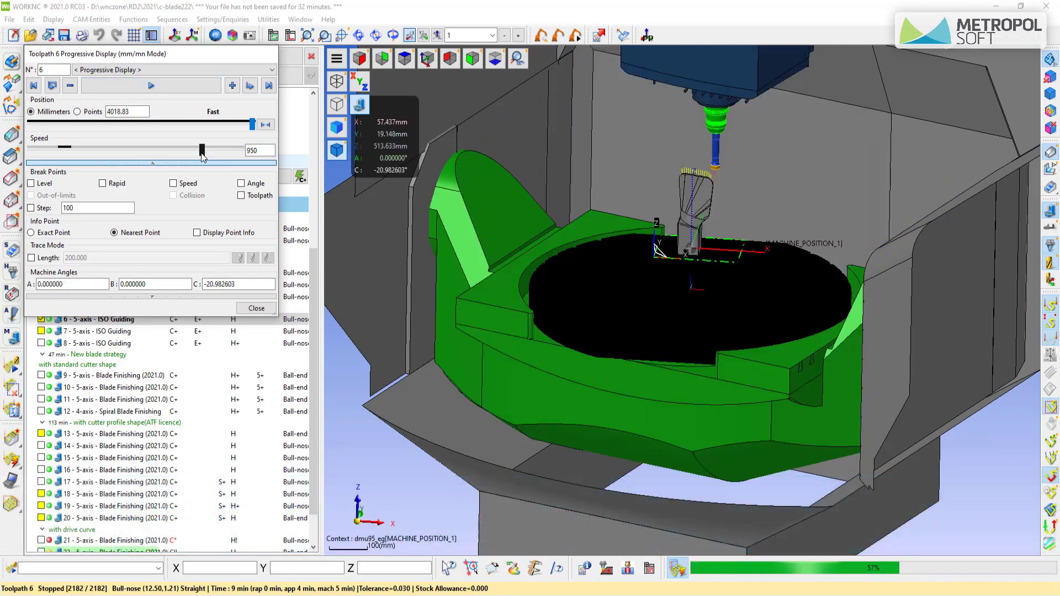
pyautogui.click(254, 308)
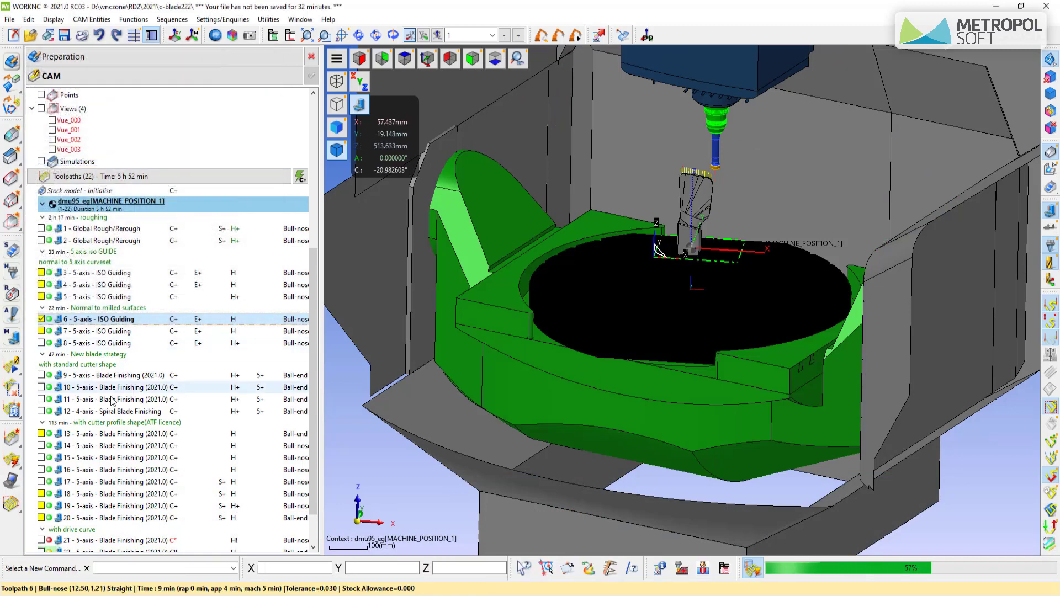
# - Check the lead angle and its reference in toolpath 7's ISO guide options, keeping the existing settings
pyautogui.doubleClick(50, 331)
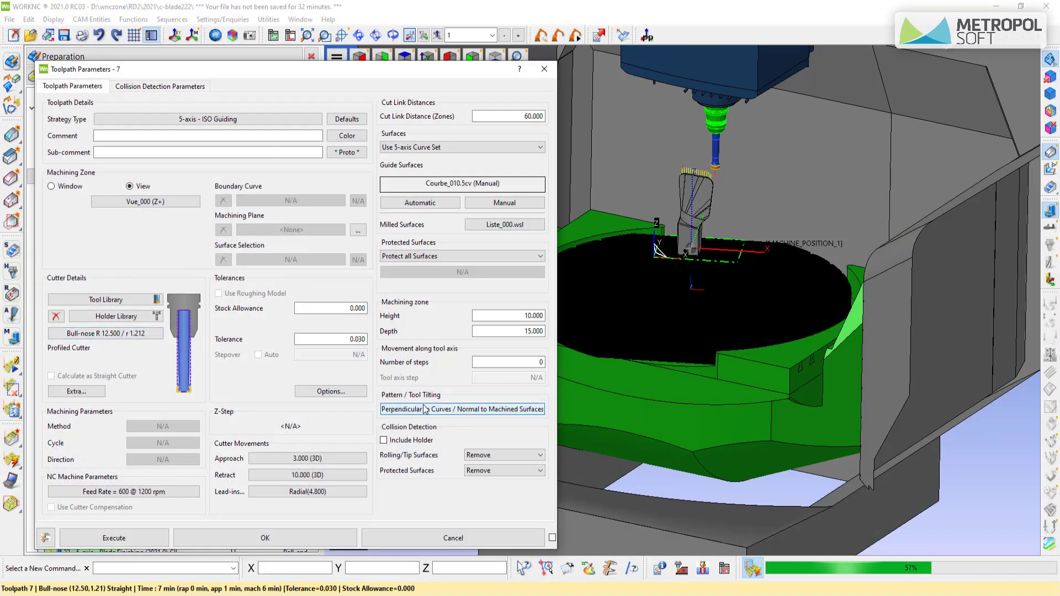
pyautogui.click(424, 410)
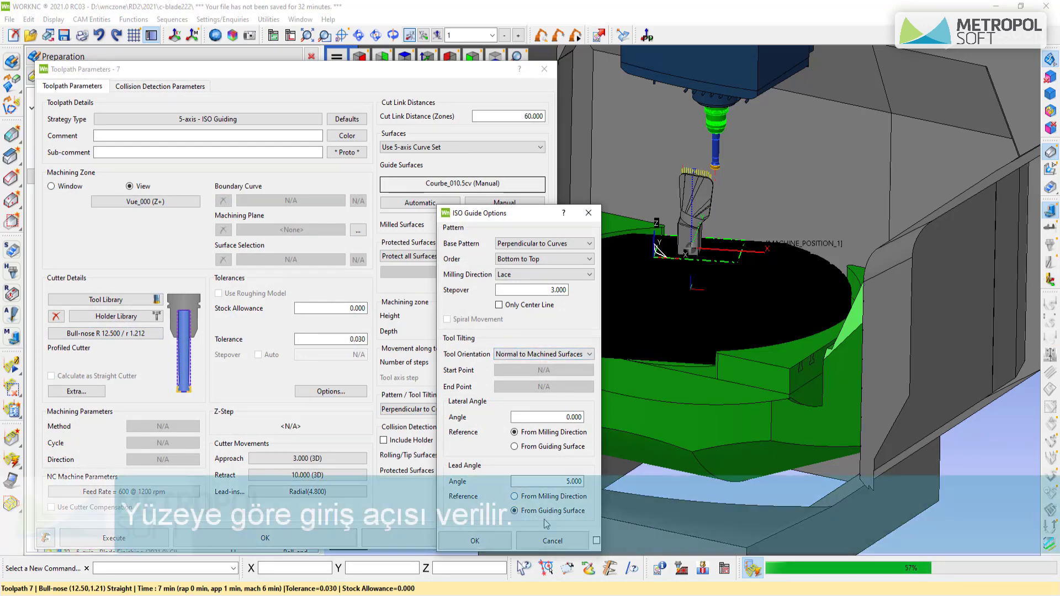
pyautogui.click(475, 540)
pyautogui.press('Return')
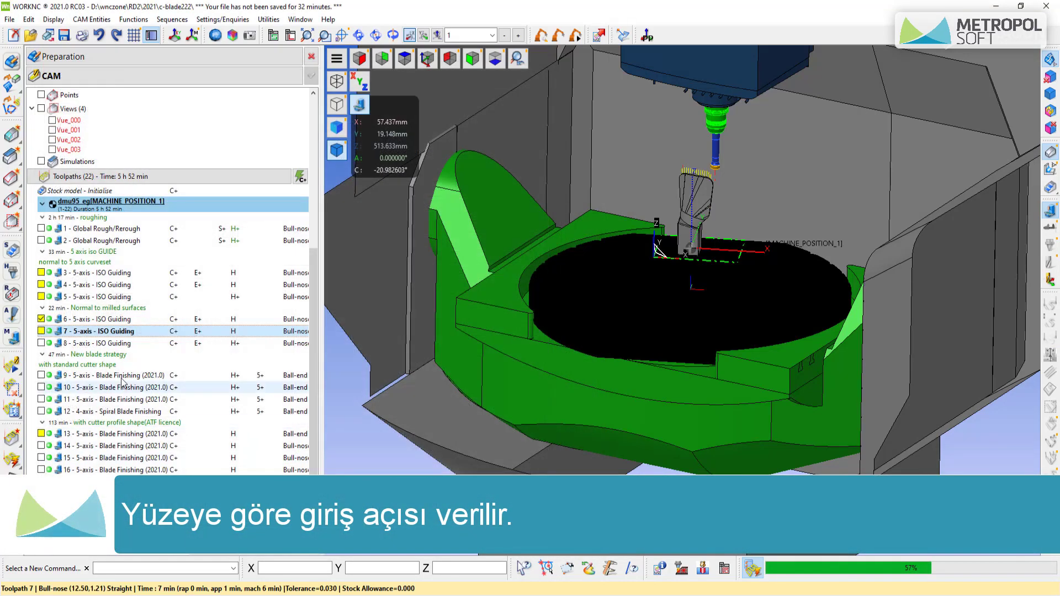
# - Simulate toolpath 7 on the machine and close the simulation
pyautogui.rightClick(89, 331)
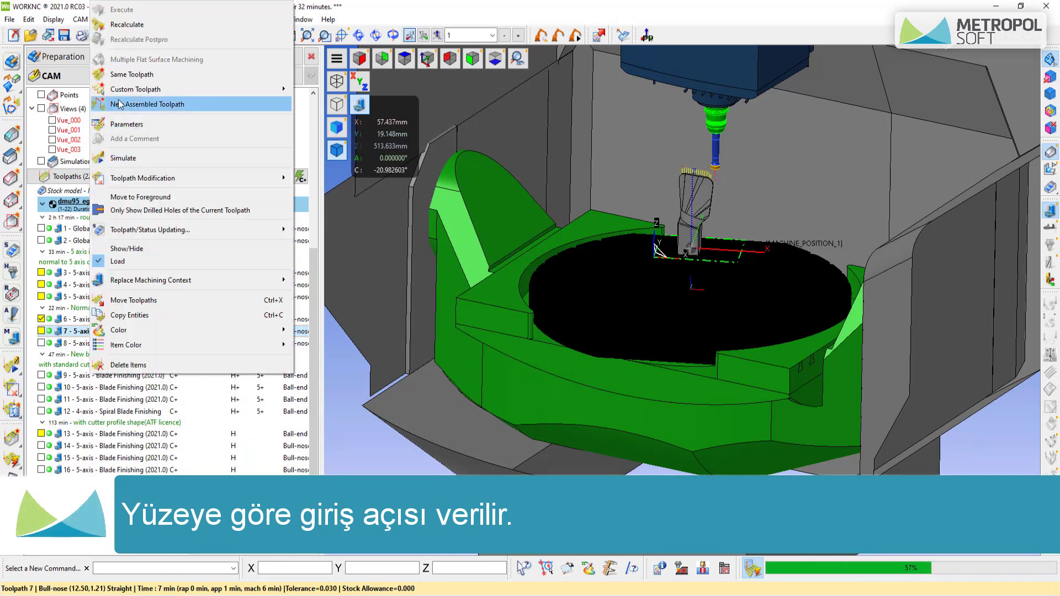
pyautogui.click(124, 158)
pyautogui.click(125, 88)
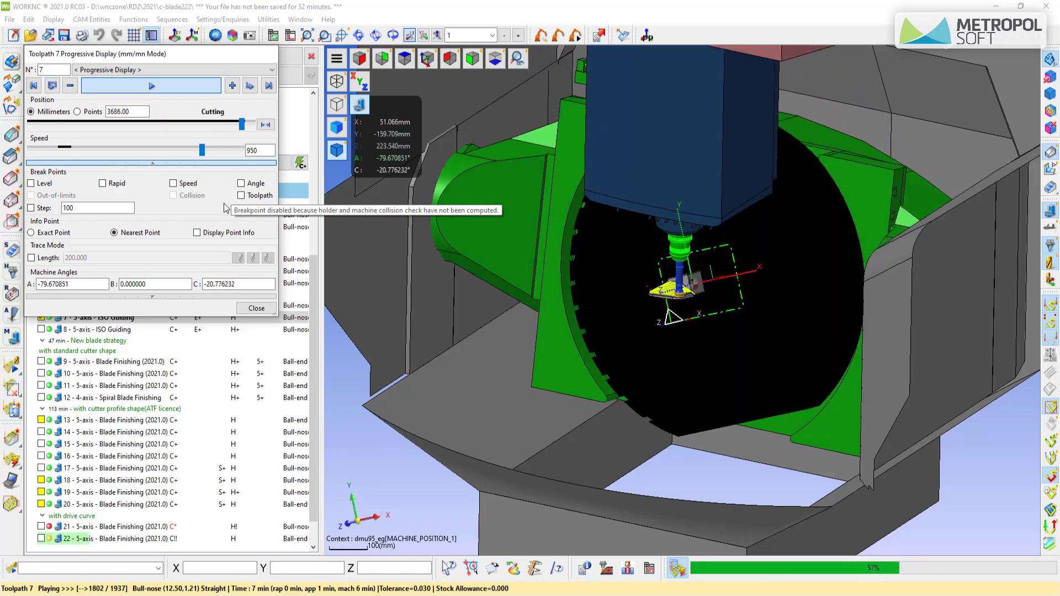
pyautogui.click(256, 309)
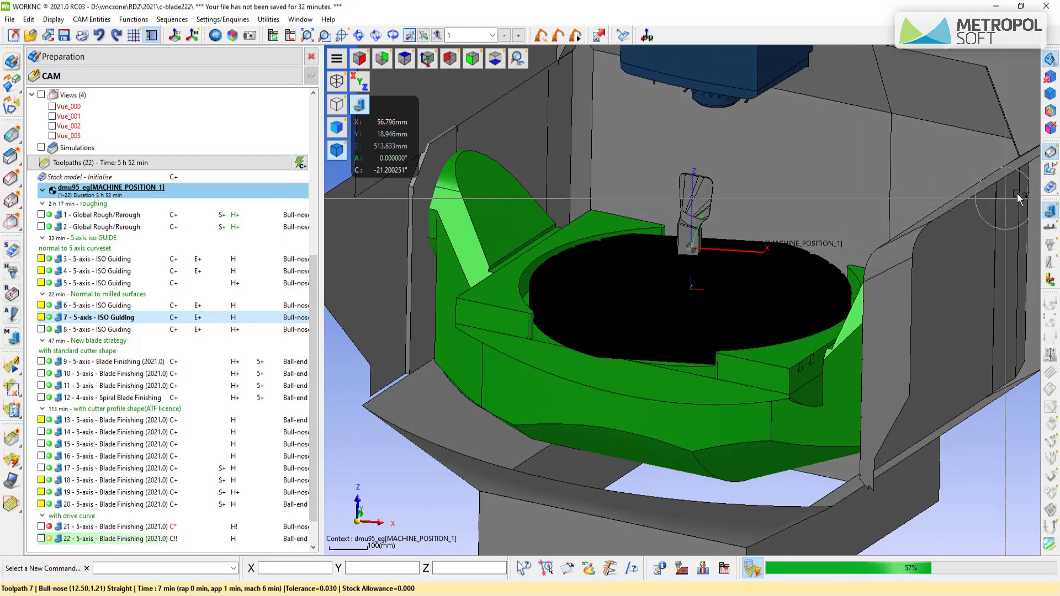
# - Hide the machine model and bring the blade up close in the view
pyautogui.click(1051, 213)
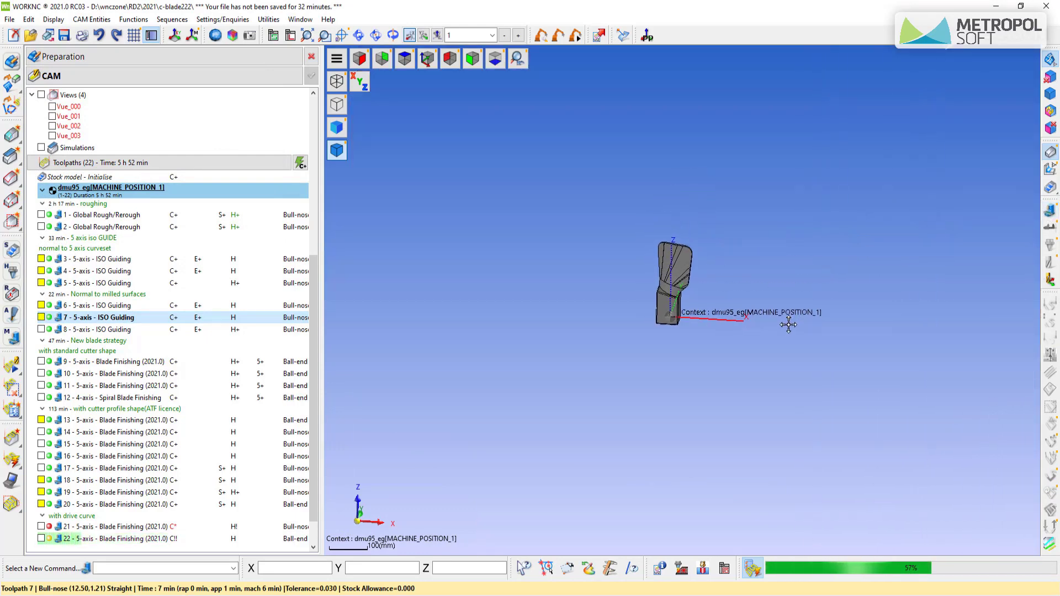
pyautogui.moveTo(752, 157); pyautogui.dragTo(742, 128)
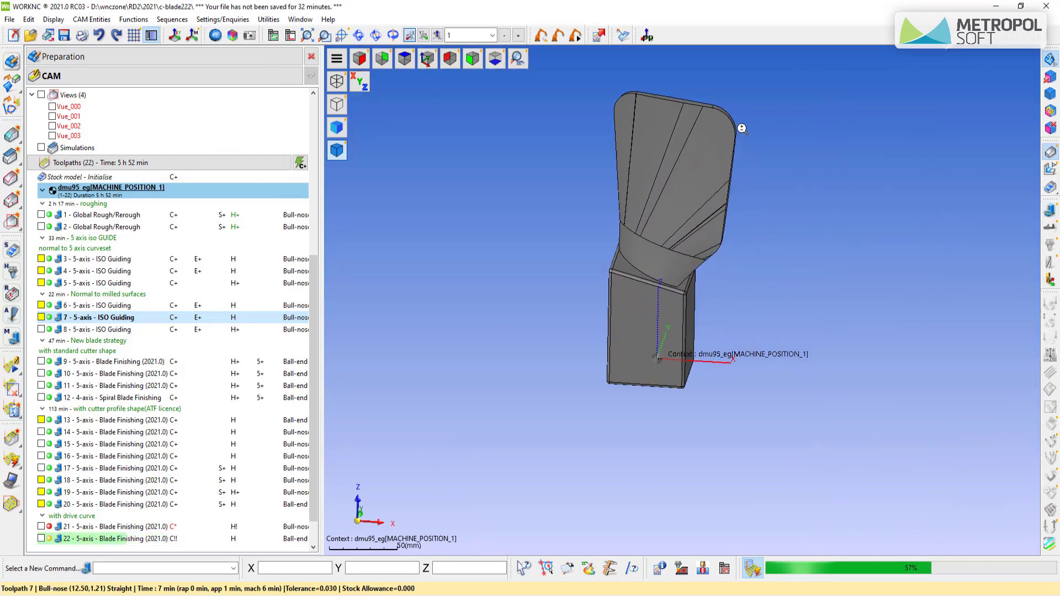
pyautogui.moveTo(760, 179); pyautogui.dragTo(733, 252)
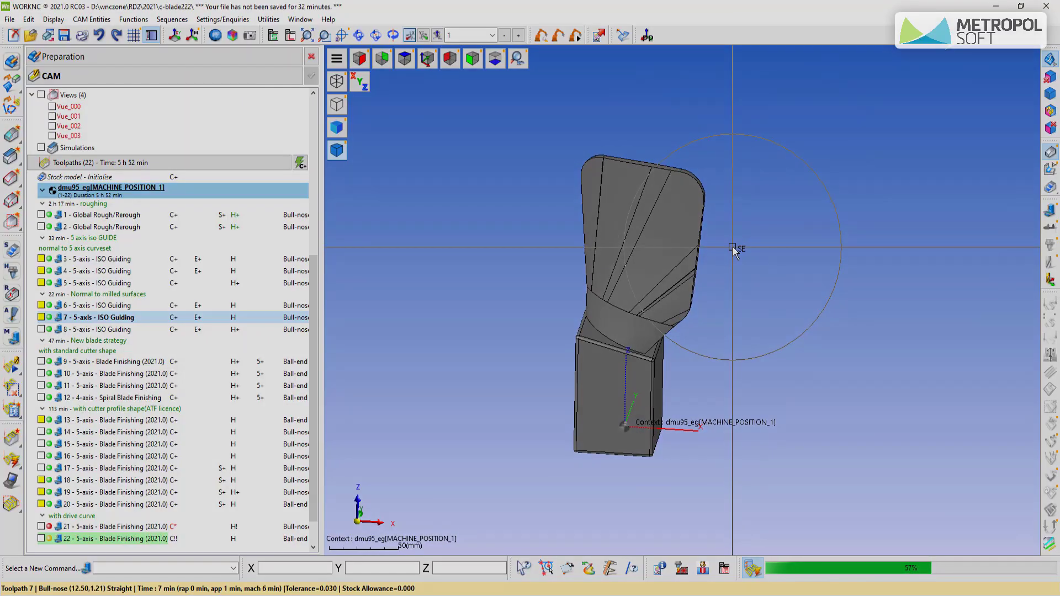